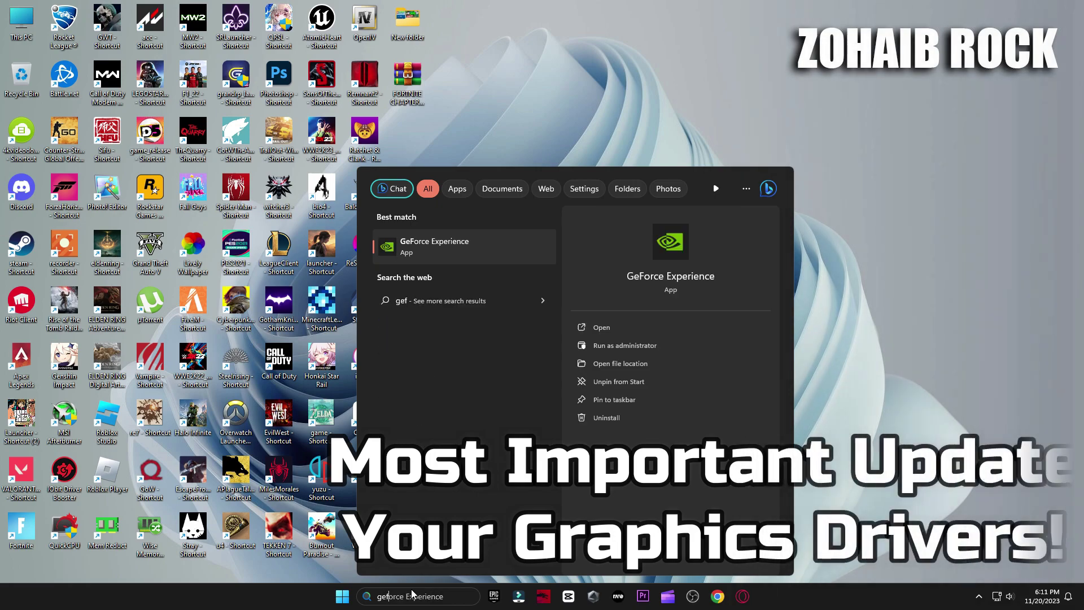
Step: Open GeForce Experience and check the automatic driver download option and the installed Game Ready driver
left_click(483, 234)
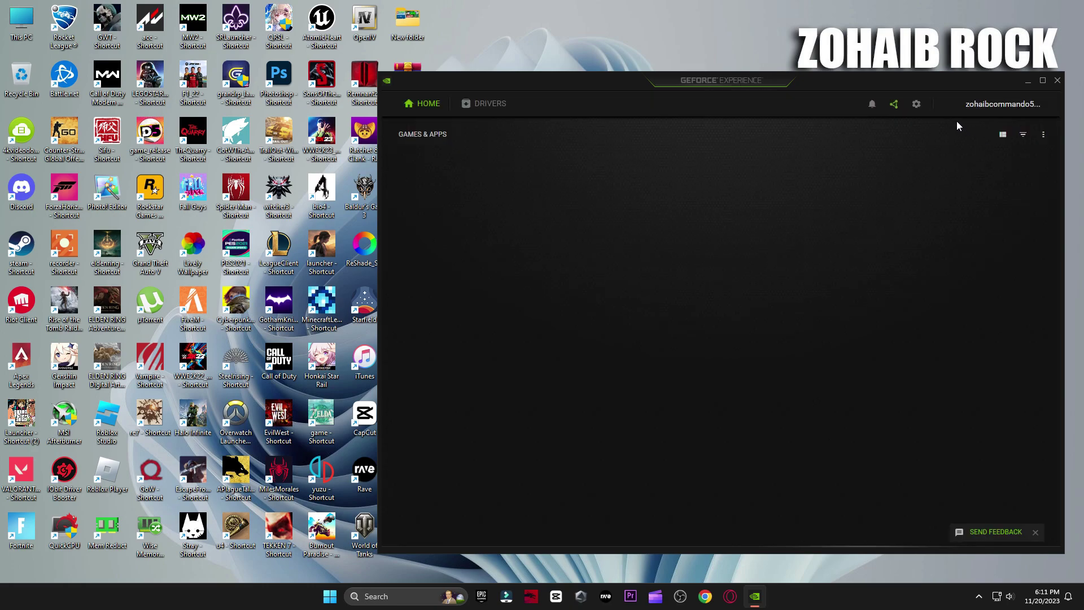
left_click(916, 103)
scroll(687, 267, "down", 3)
scroll(619, 442, "down", 2)
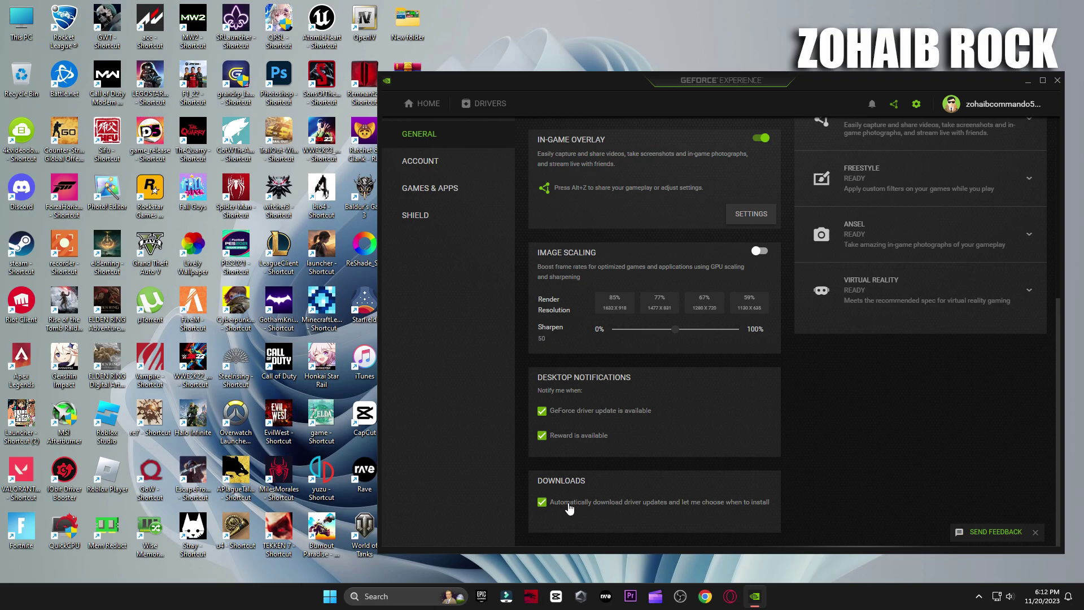
left_click(485, 103)
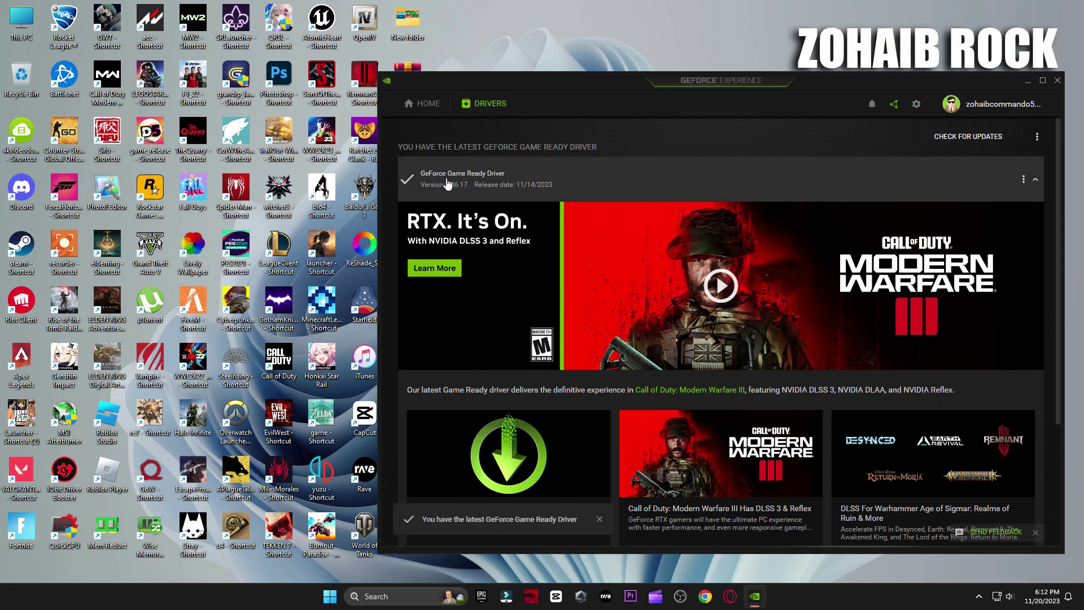
left_click(1057, 82)
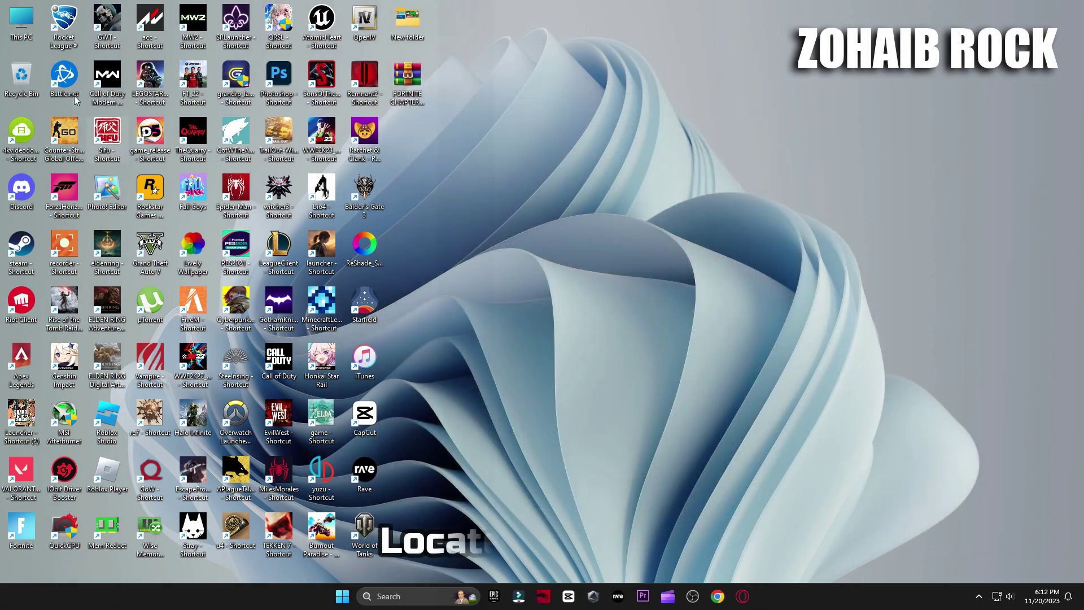
Step: Browse in File Explorer to the Win64 folder at Local Disk (I:) > Games > Fortnite > FortniteGame > Binaries
key("super+e")
double_click(813, 226)
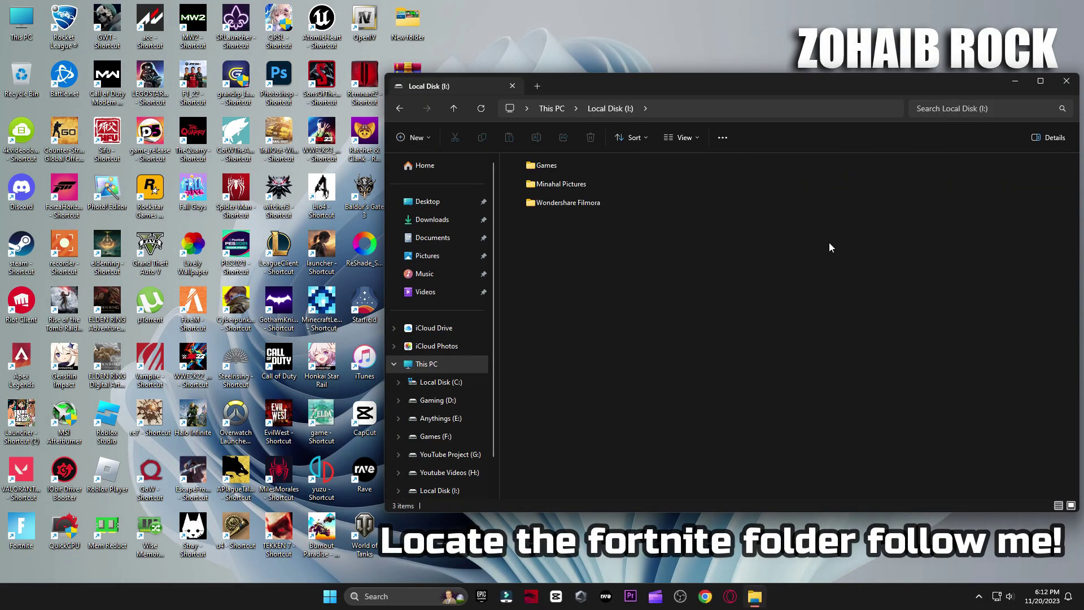
double_click(546, 170)
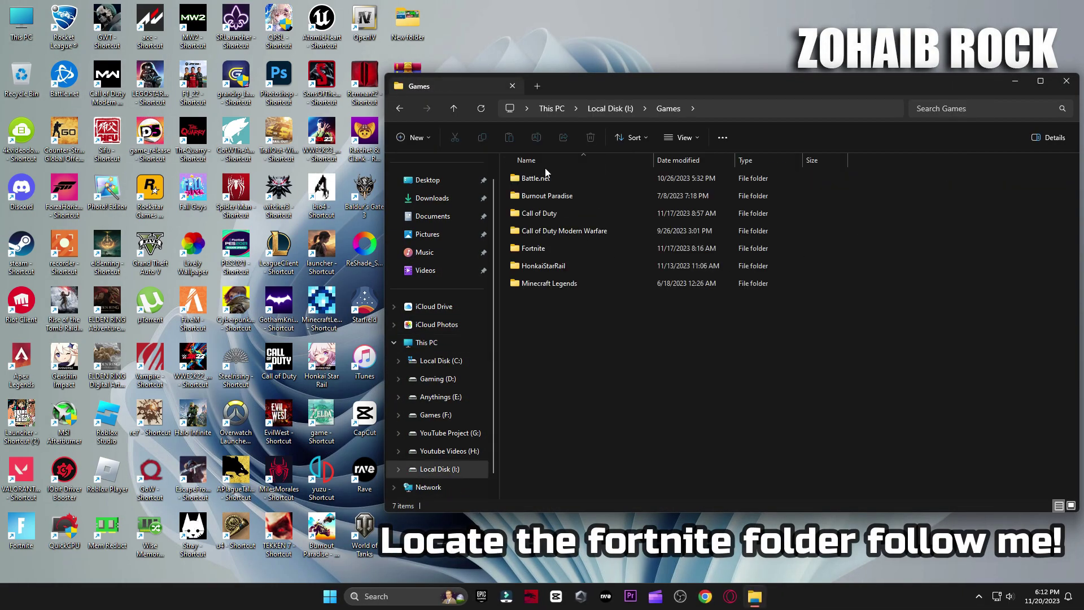
double_click(538, 250)
double_click(540, 234)
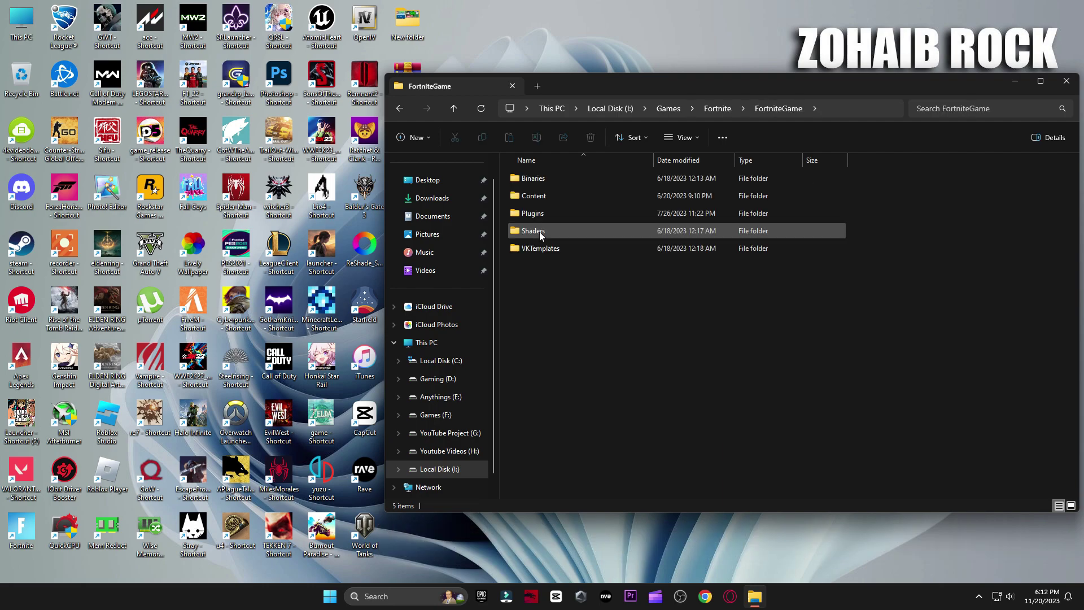
double_click(543, 178)
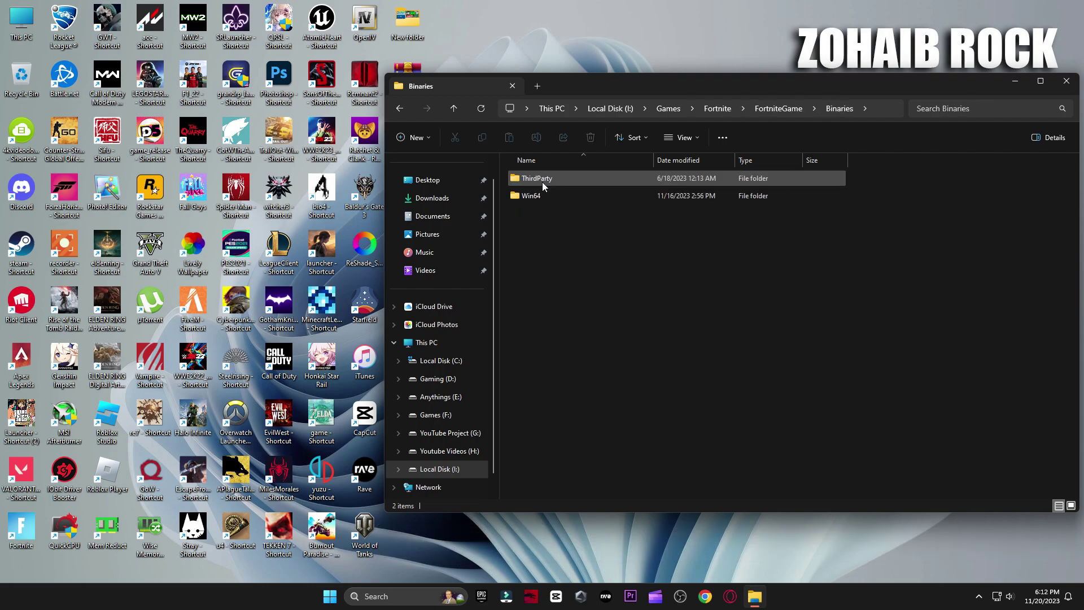
double_click(543, 197)
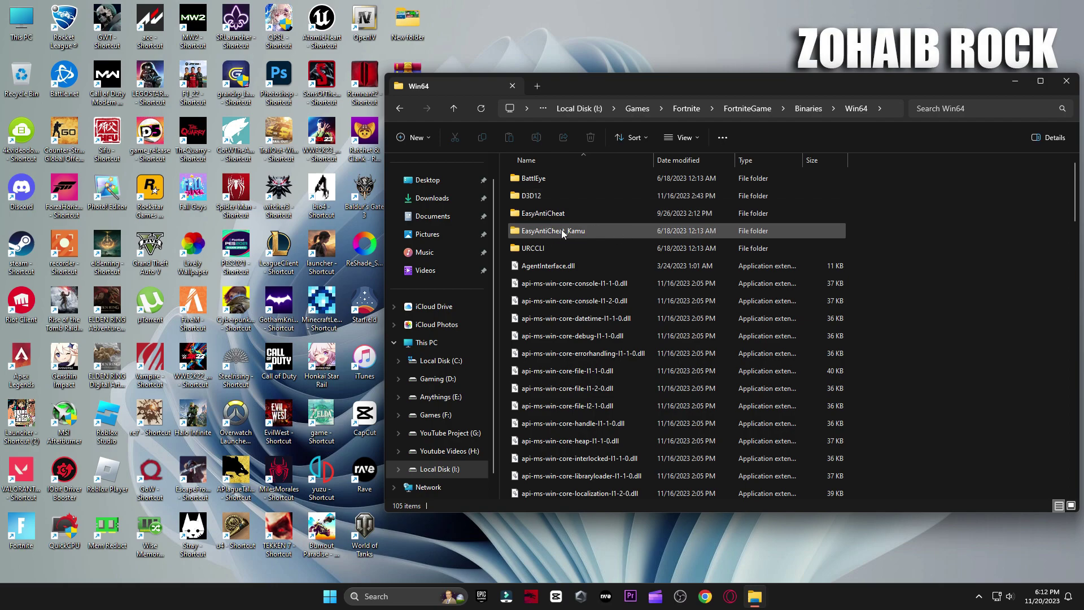
Step: Run EasyAntiCheat_Setup from the EasyAntiCheat_Kamu folder, uninstall the Easy Anti-Cheat service and finish the setup
double_click(587, 229)
double_click(566, 247)
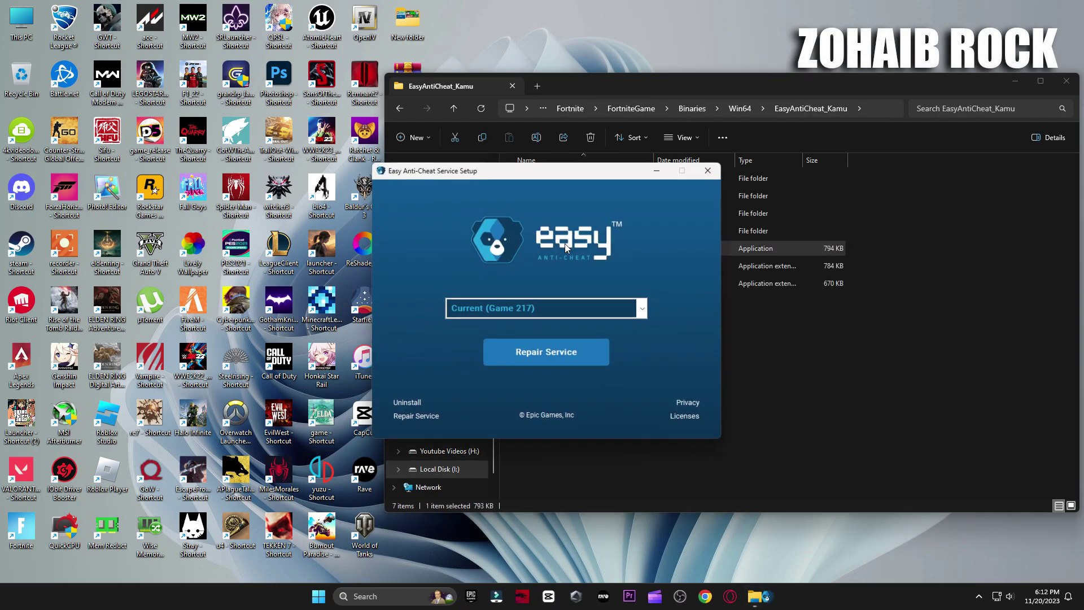
left_click(393, 403)
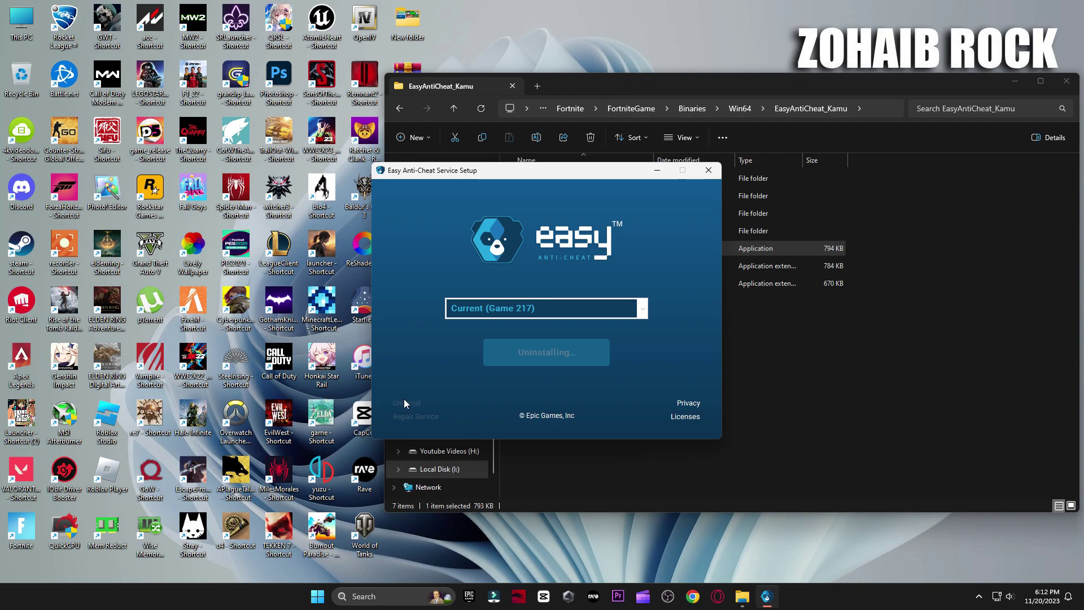
left_click(543, 360)
left_click(515, 356)
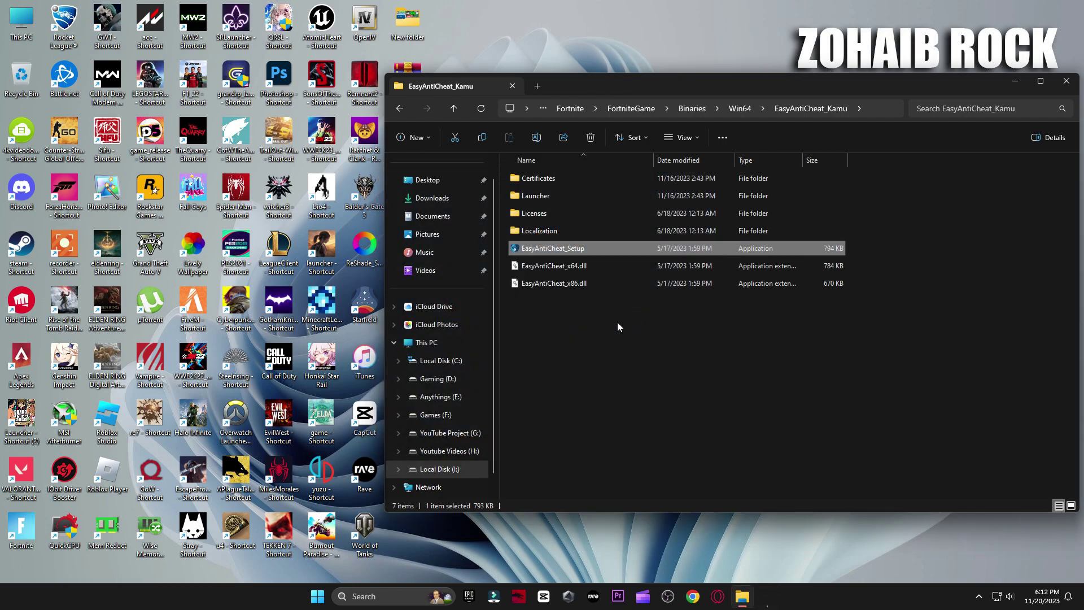
Step: Go to the BattlEye folder inside Win64 and remove the BattlEye service with Uninstall_BattlEye
left_click(399, 109)
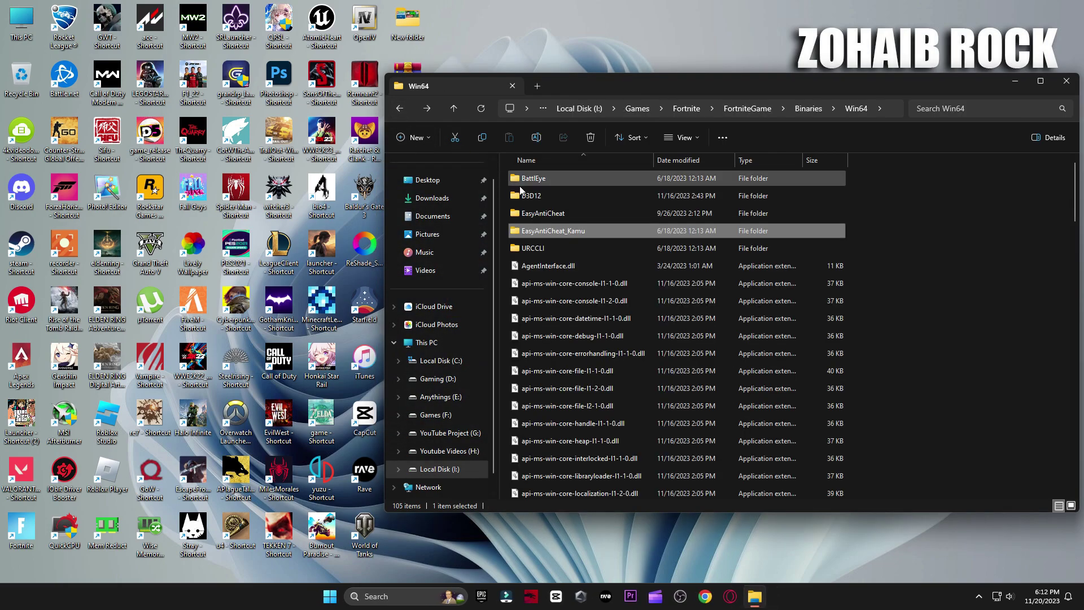
left_click(540, 185)
double_click(540, 185)
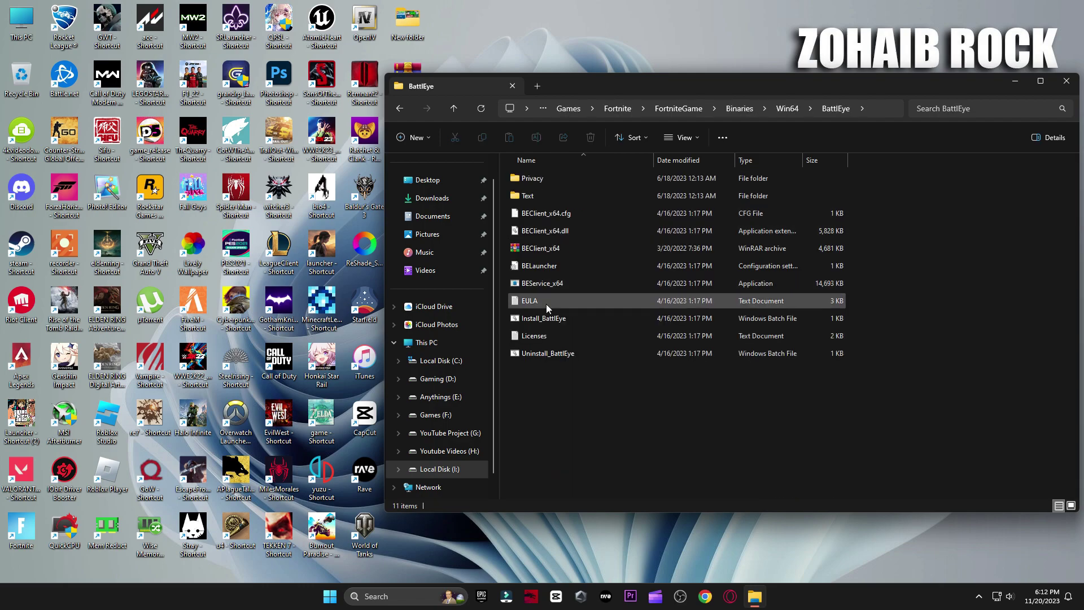
left_click(546, 354)
key("Return")
left_click(575, 333)
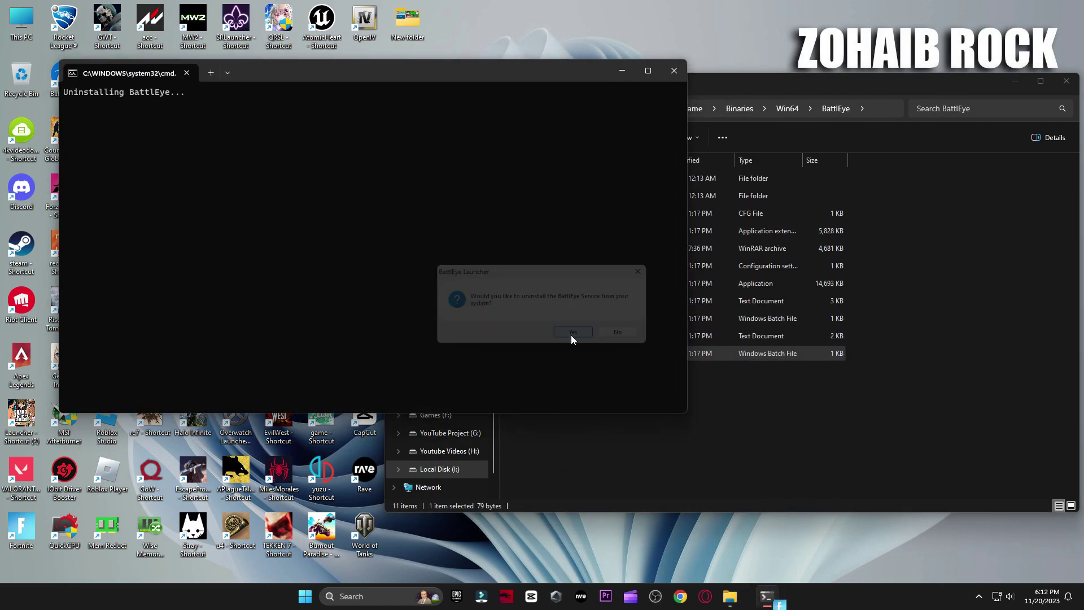
left_click(599, 337)
Step: Run Install_BattlEye and BEService_x64 from the BattlEye folder, and return to Win64
double_click(550, 316)
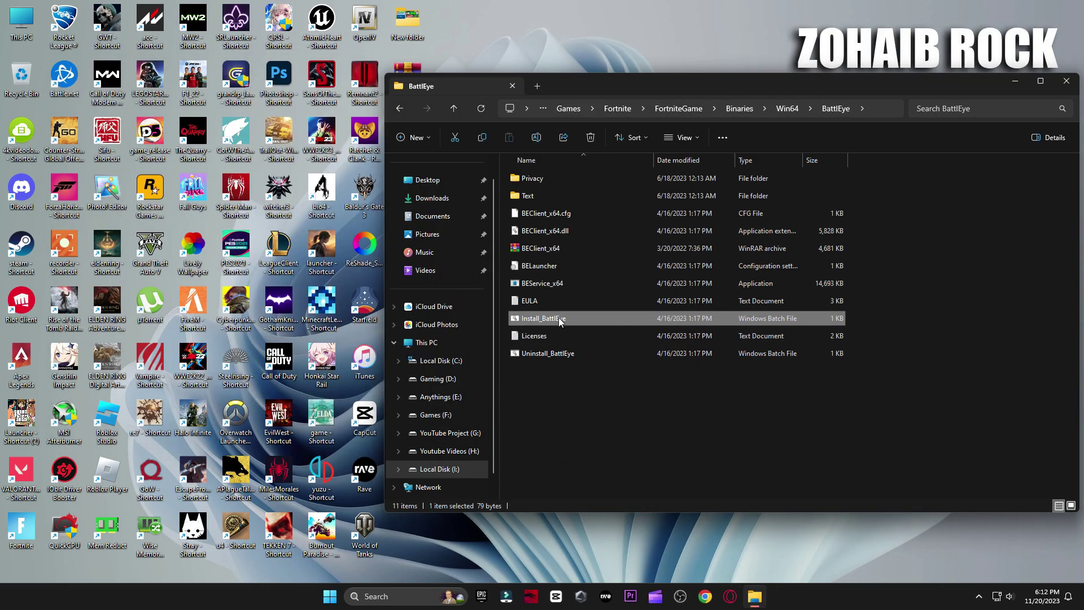
double_click(547, 283)
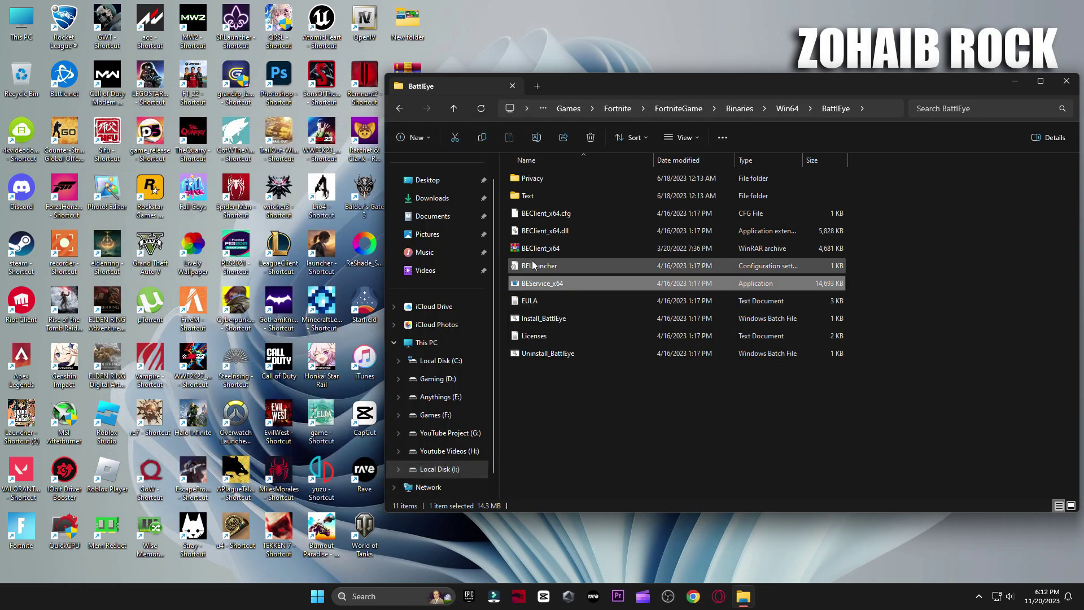
left_click(401, 107)
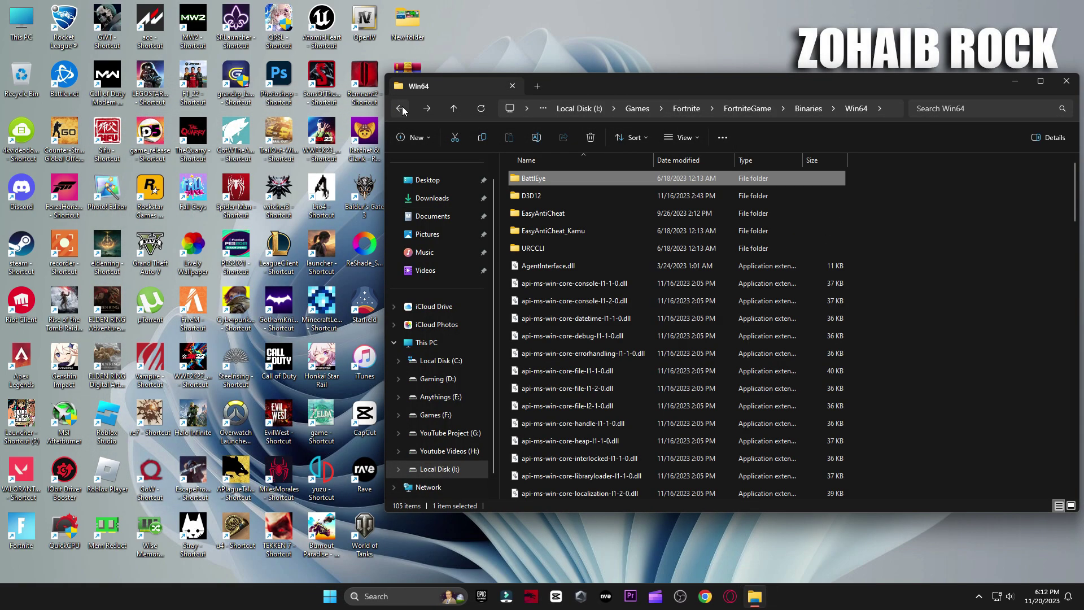
Step: Locate the Fortnite executables in the Win64 folder and open the properties of FortniteClient-Win64-Shipping
left_click(401, 107)
double_click(535, 196)
scroll(625, 268, "down", 10)
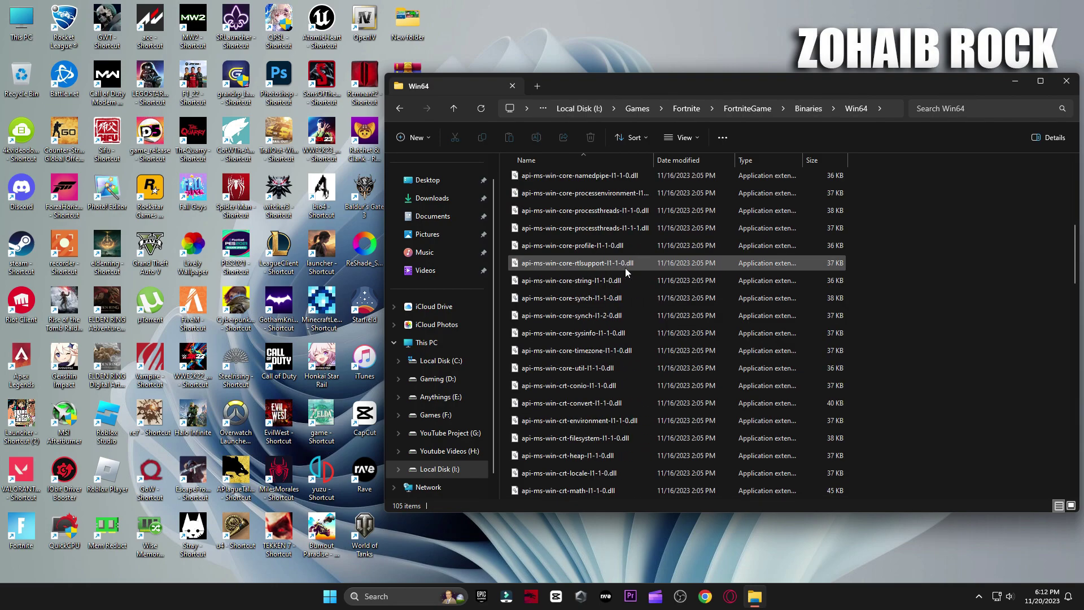
left_click_drag(868, 310, 840, 386)
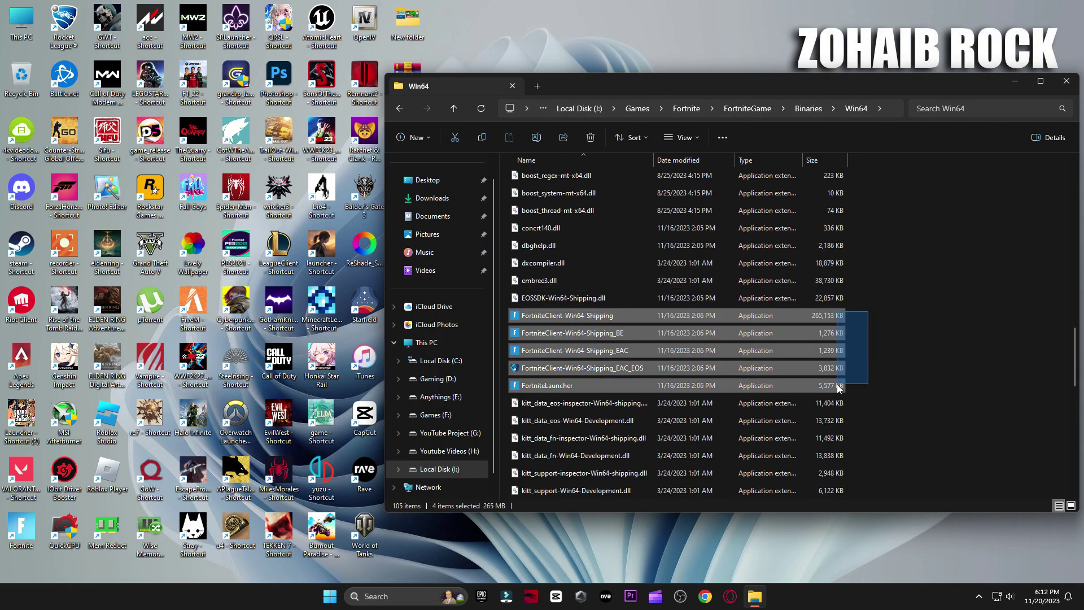
left_click(665, 334)
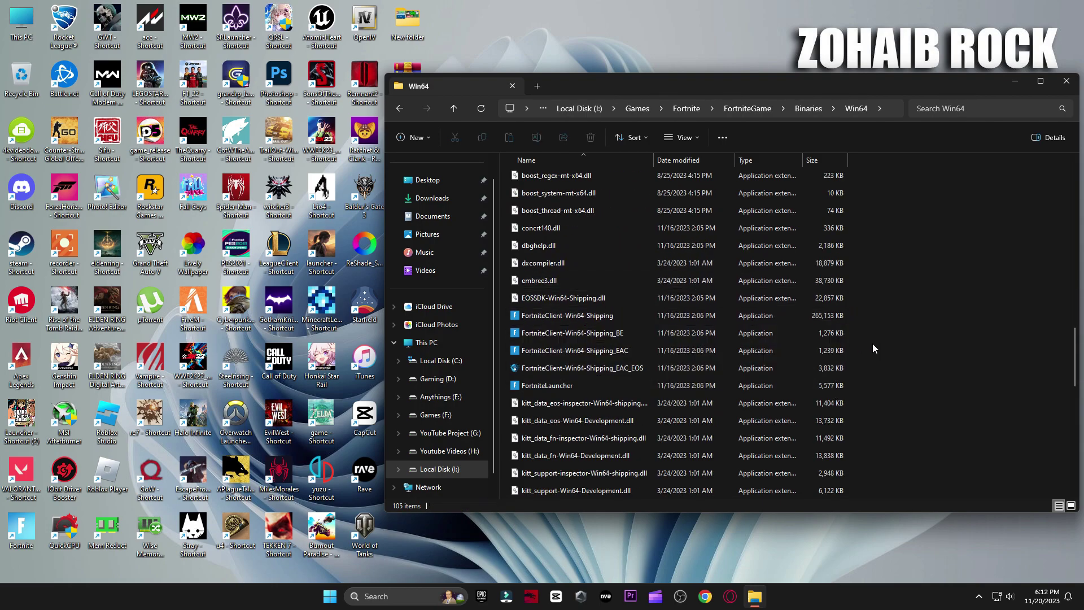
right_click(590, 314)
left_click(623, 304)
left_click(640, 293)
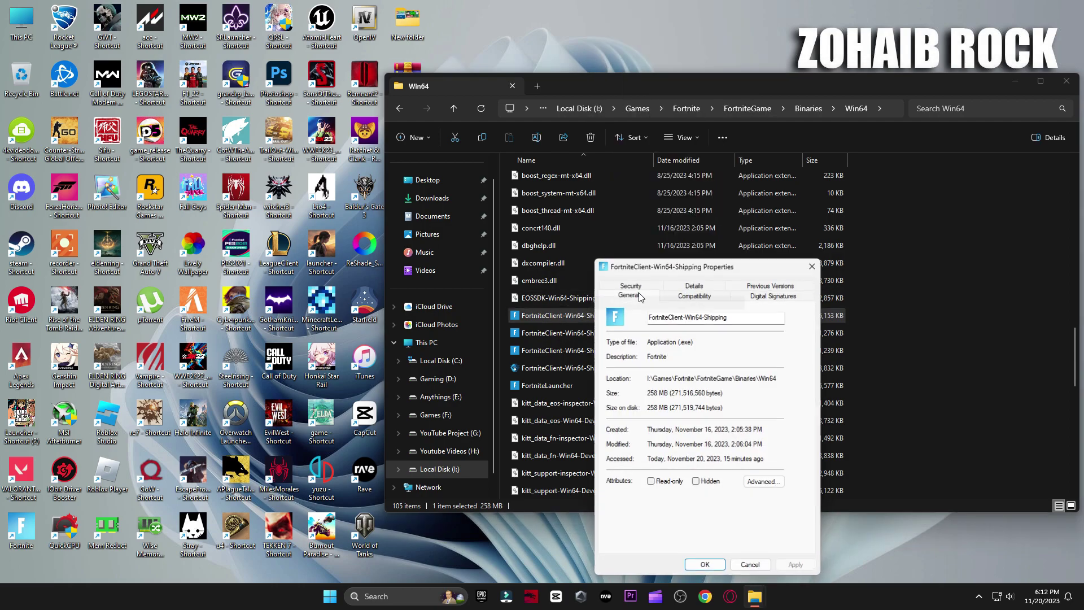
Step: Override the high DPI scaling behavior of FortniteClient-Win64-Shipping with scaling performed by Application, and save the properties
left_click_drag(699, 271, 679, 159)
left_click(674, 184)
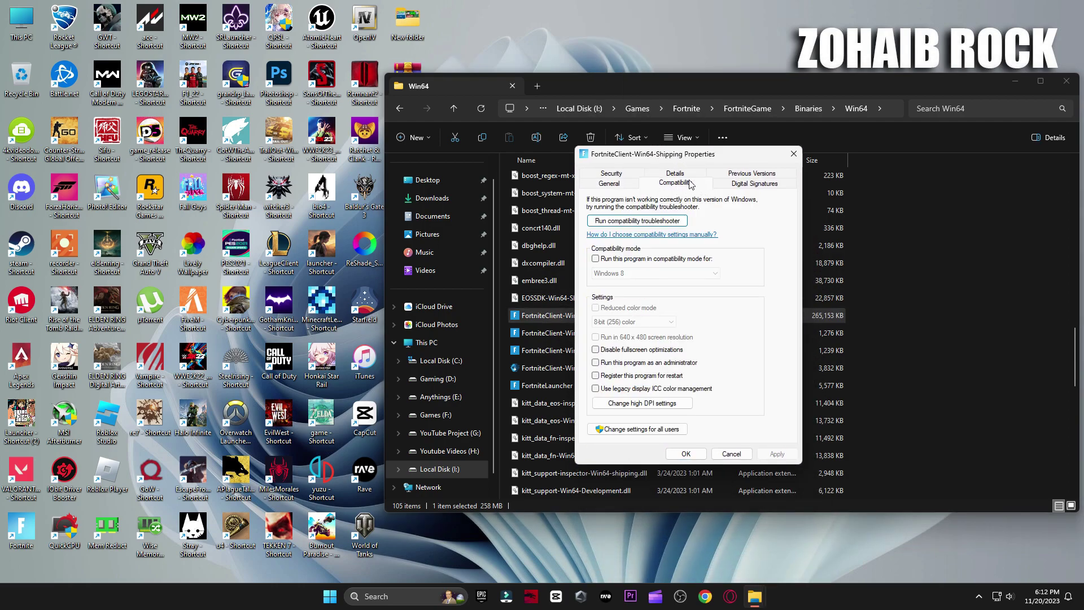
left_click(647, 404)
left_click(640, 377)
left_click(649, 377)
left_click(687, 387)
left_click(687, 398)
left_click(729, 412)
left_click(698, 455)
Step: Apply the high DPI scaling override performed by Application in FortniteLauncher's compatibility properties, and close the folder window
right_click(550, 387)
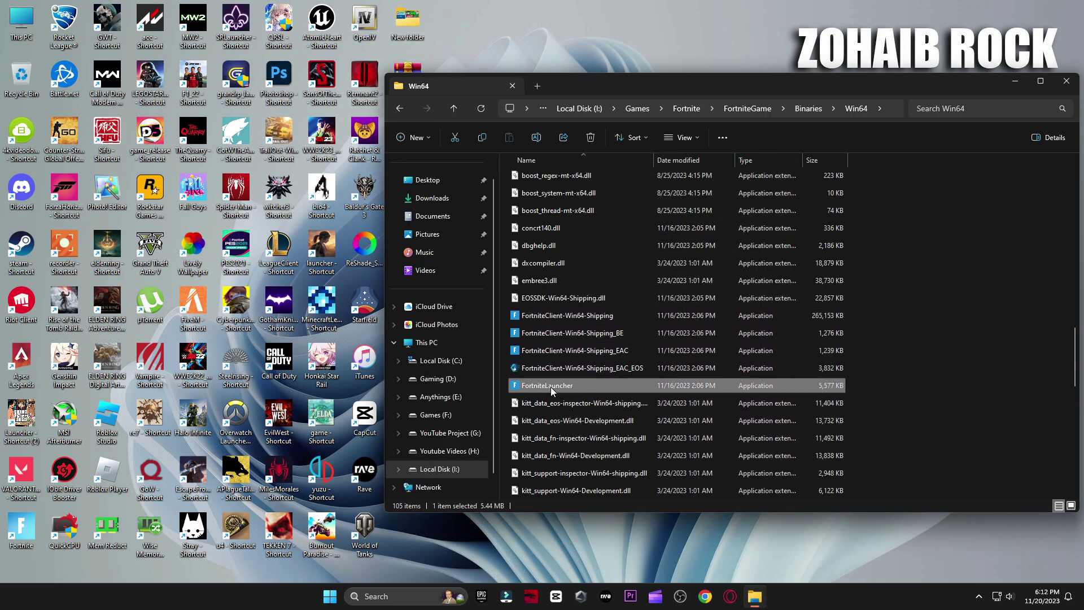
left_click(585, 377)
left_click(602, 378)
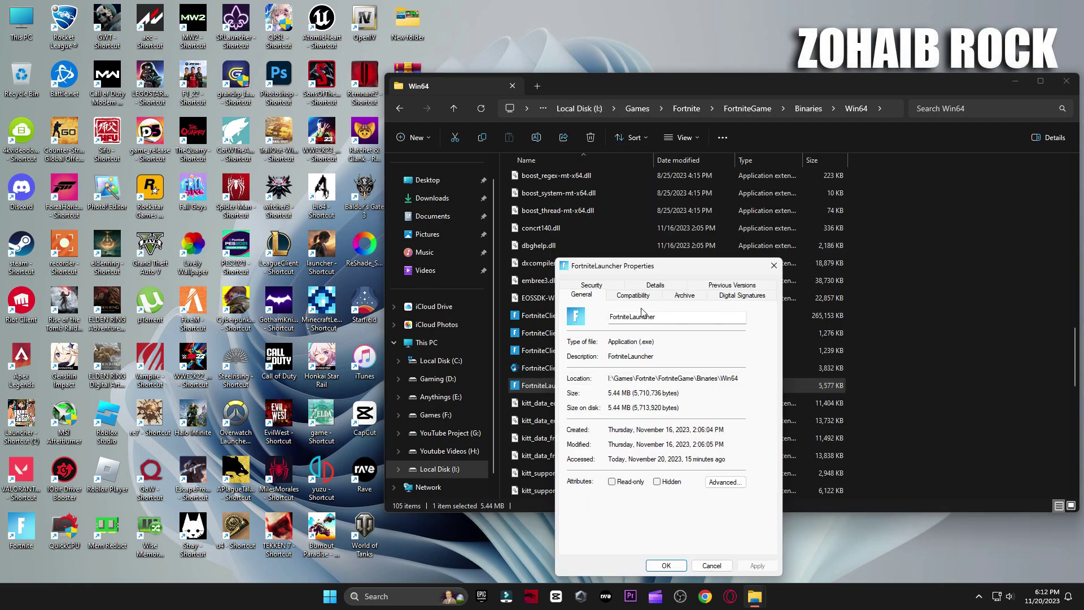
left_click(620, 298)
left_click(621, 518)
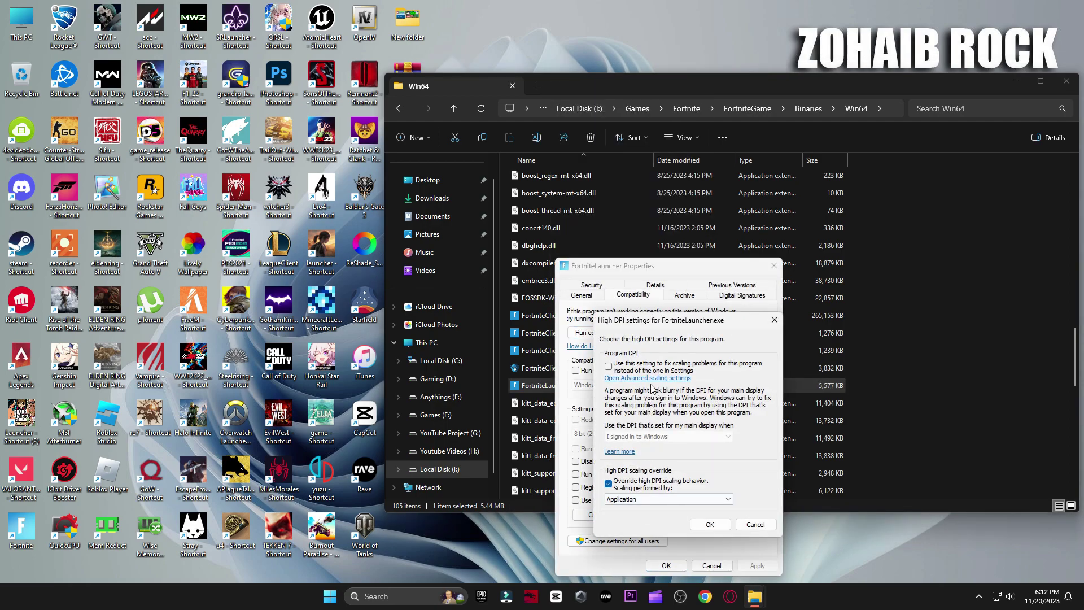
left_click(632, 501)
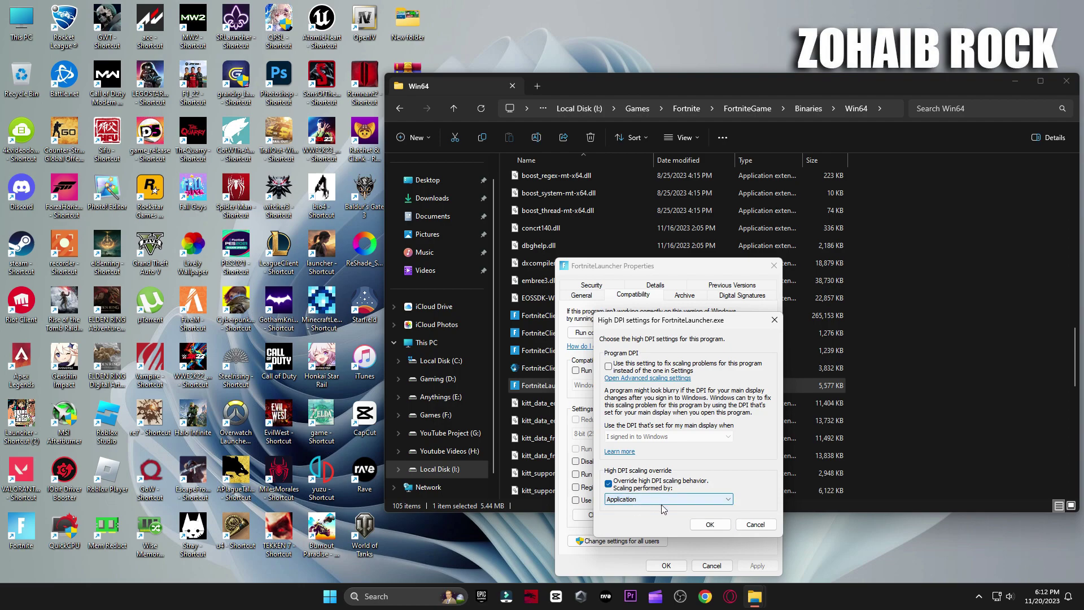
left_click(712, 525)
left_click(666, 565)
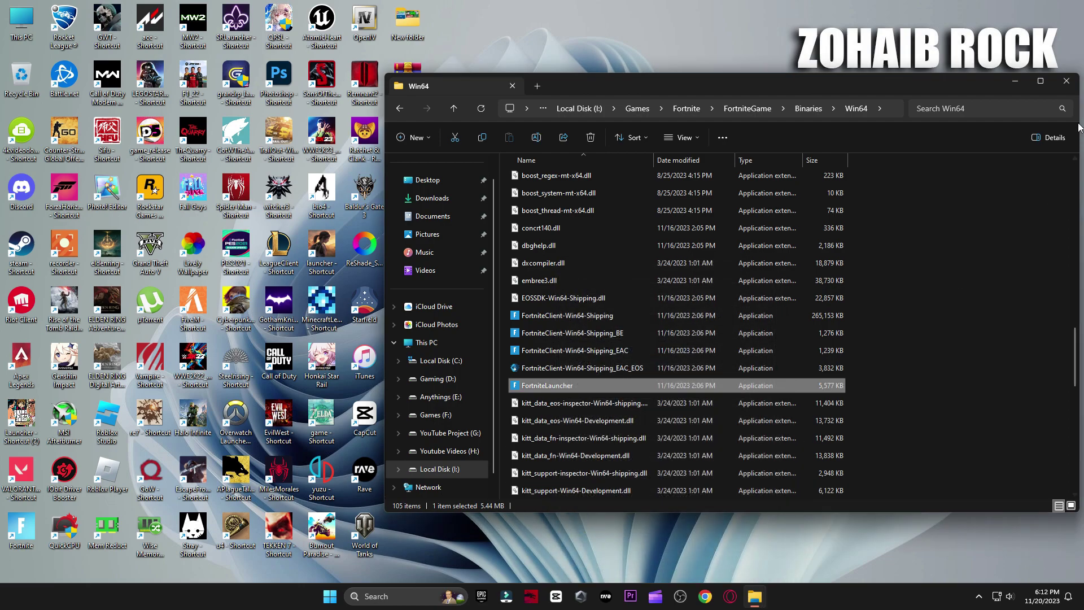
left_click(1076, 85)
Step: Move the Fortnite Chapter 4 Best Game User Settings Pack archive to an empty desktop area and extract it there
left_click_drag(418, 86, 619, 133)
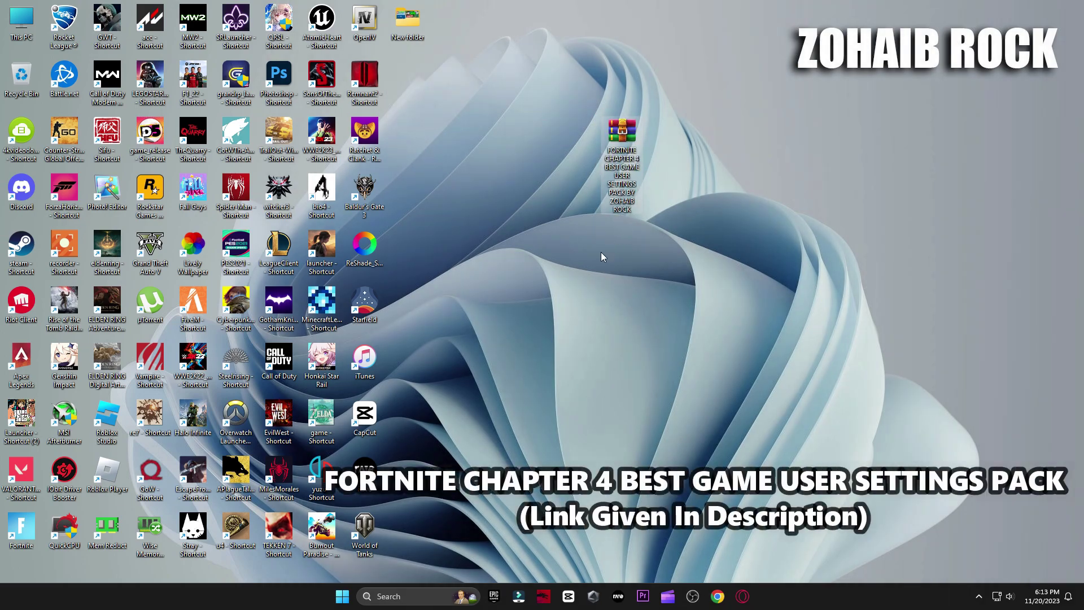
right_click(623, 193)
mouse_move(672, 360)
left_click(818, 421)
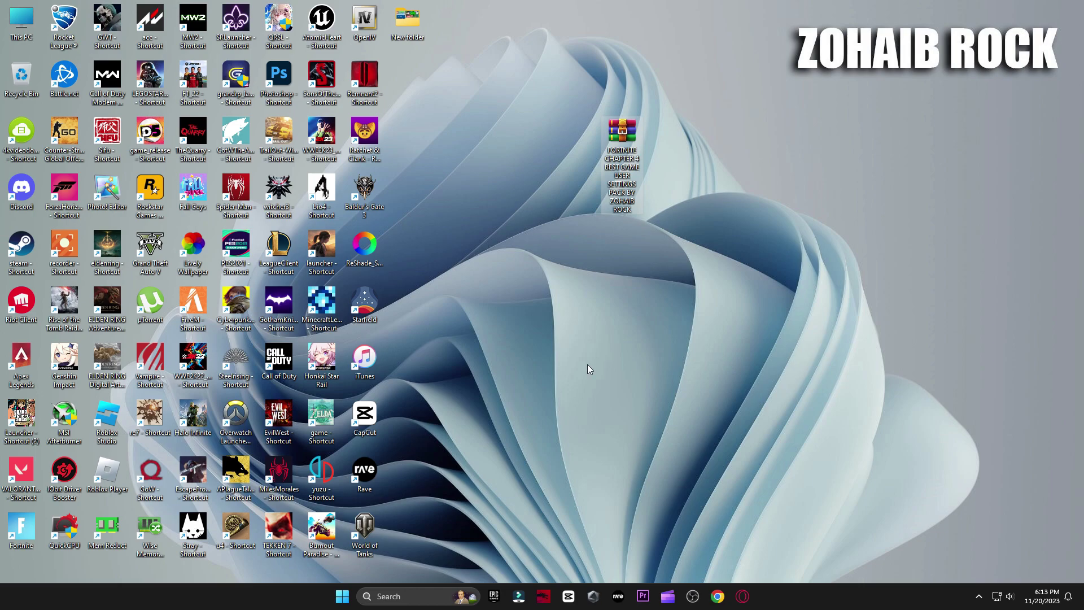
Step: Move the extracted Fortnite settings pack folder next to its archive on the desktop and open it
left_click_drag(399, 86, 416, 103)
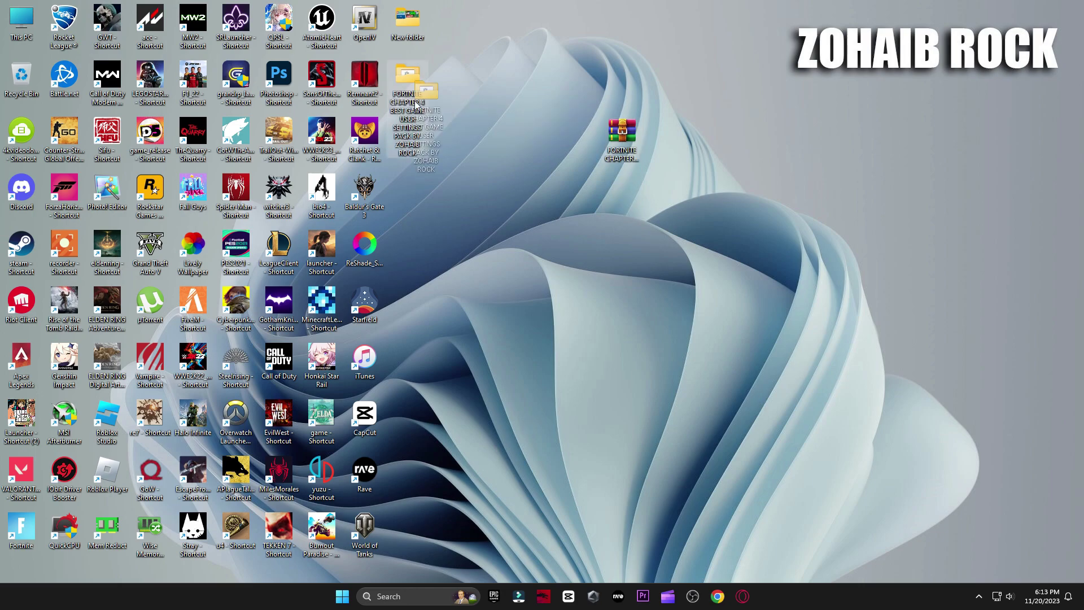
left_click_drag(570, 142, 573, 144)
double_click(577, 133)
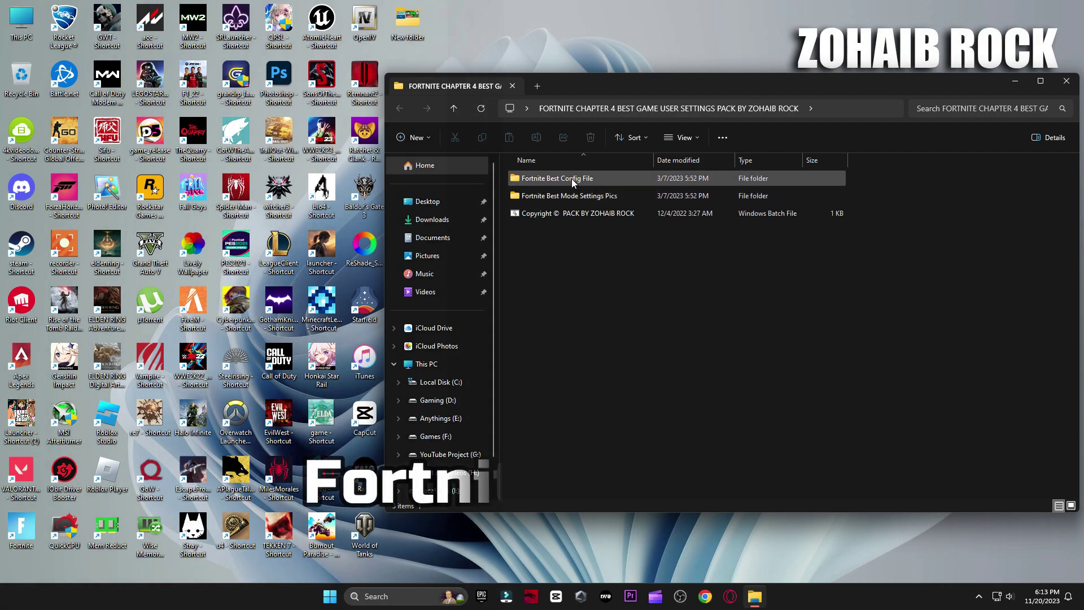
Step: Copy the GameUserSettings file from the Fortnite Best Config File folder
double_click(572, 178)
right_click(543, 178)
left_click(584, 195)
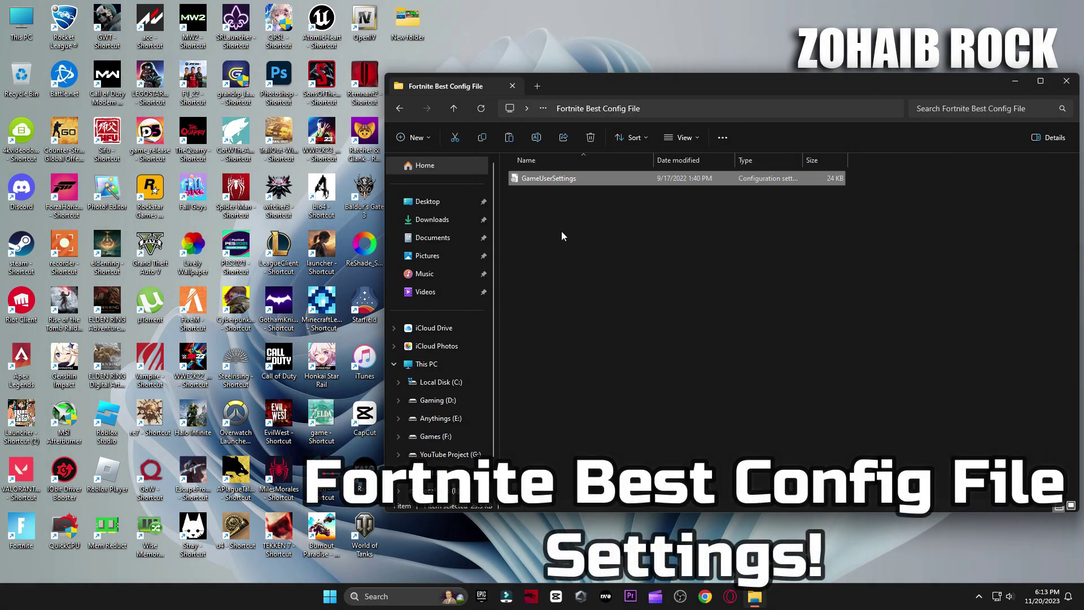
Step: Open the AppData folder by running "appdata" from the Run dialog
left_click(404, 602)
type("run")
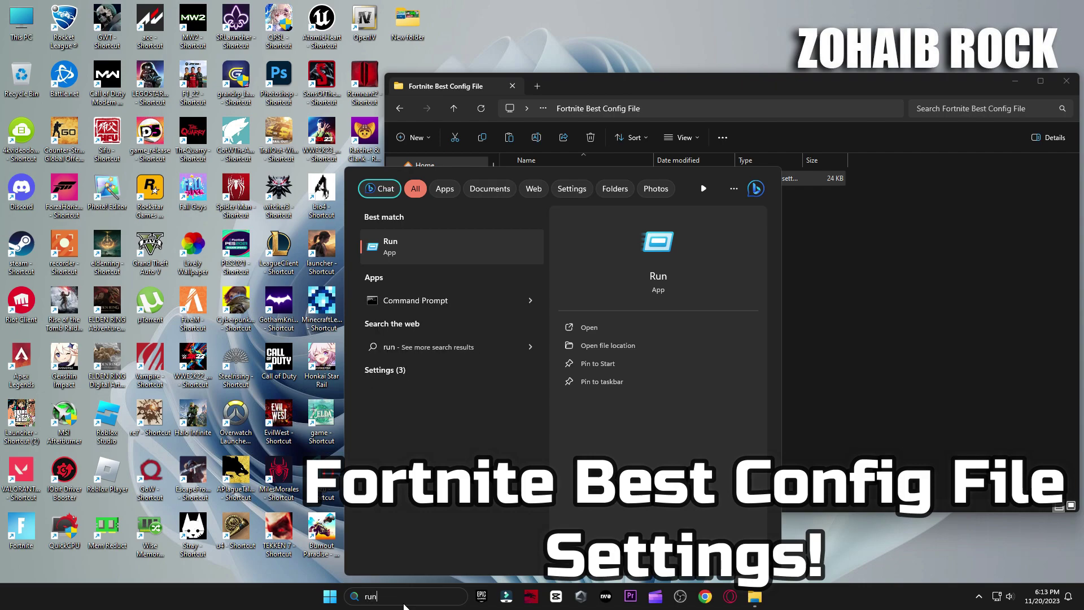
left_click(466, 249)
left_click_drag(141, 464, 708, 219)
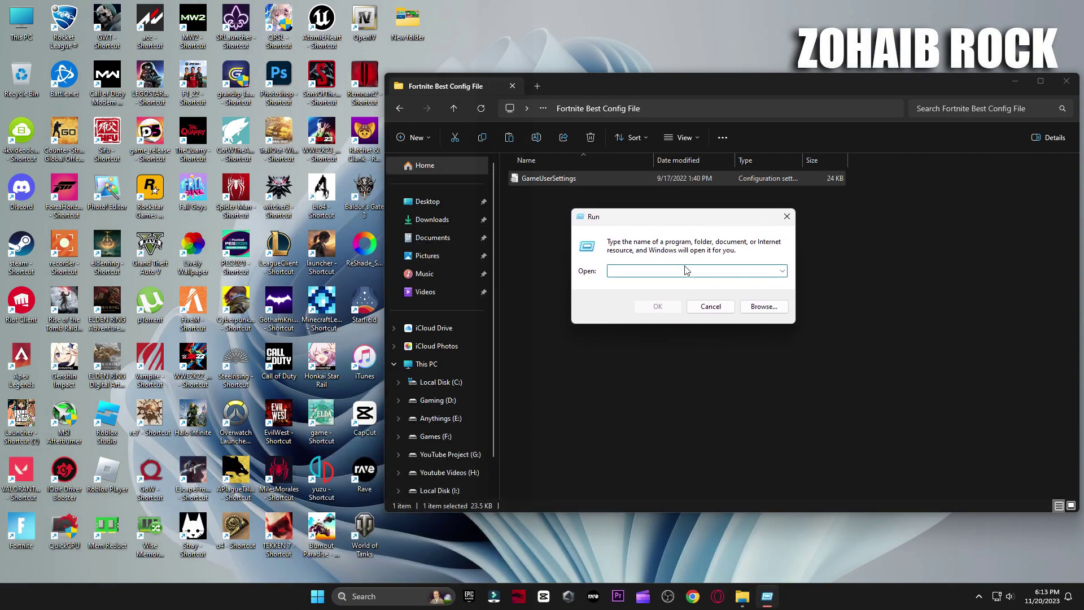
type("appdata")
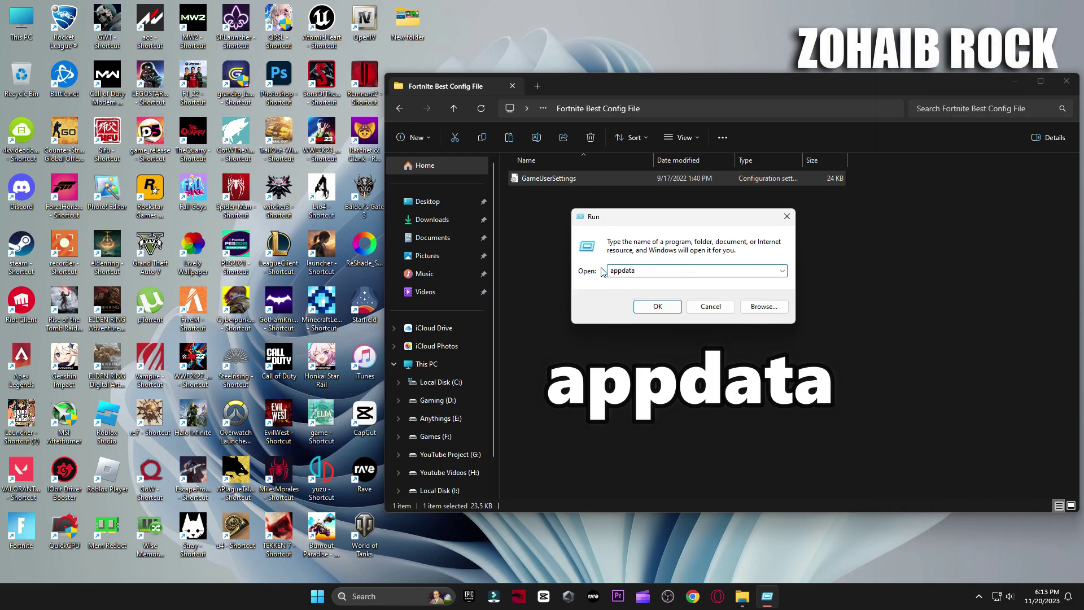
left_click(658, 306)
Step: Go into Local, FortniteGame, Saved, Config and open the WindowsClient folder
double_click(190, 107)
scroll(190, 107, "down", 5)
double_click(180, 120)
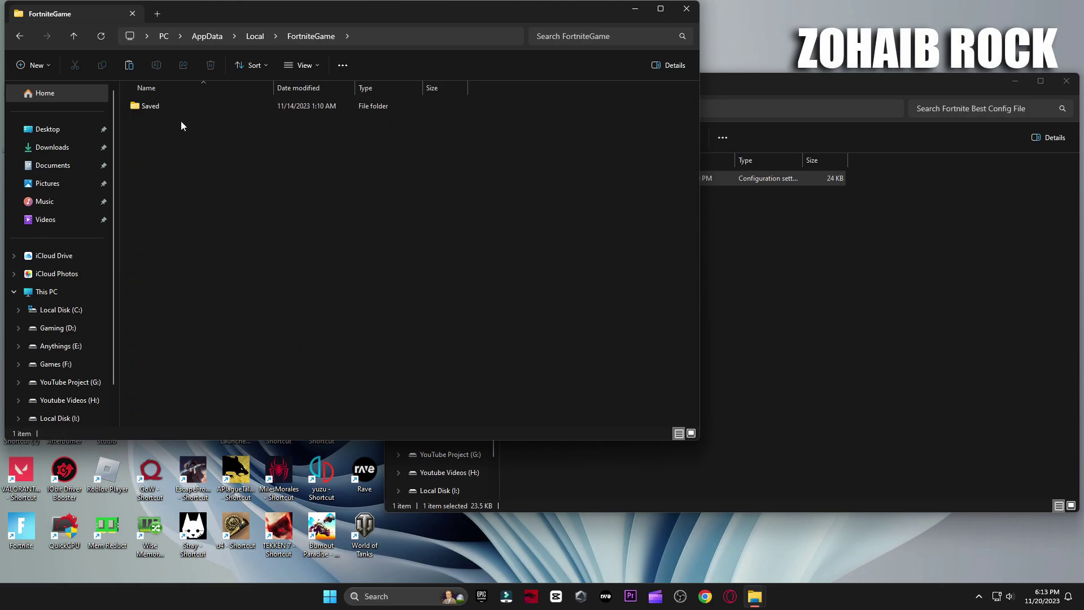
double_click(172, 107)
double_click(179, 124)
double_click(168, 124)
Step: Delete the existing file in WindowsClient, paste the copied GameUserSettings file in its place, and close that folder window
right_click(162, 110)
left_click(259, 119)
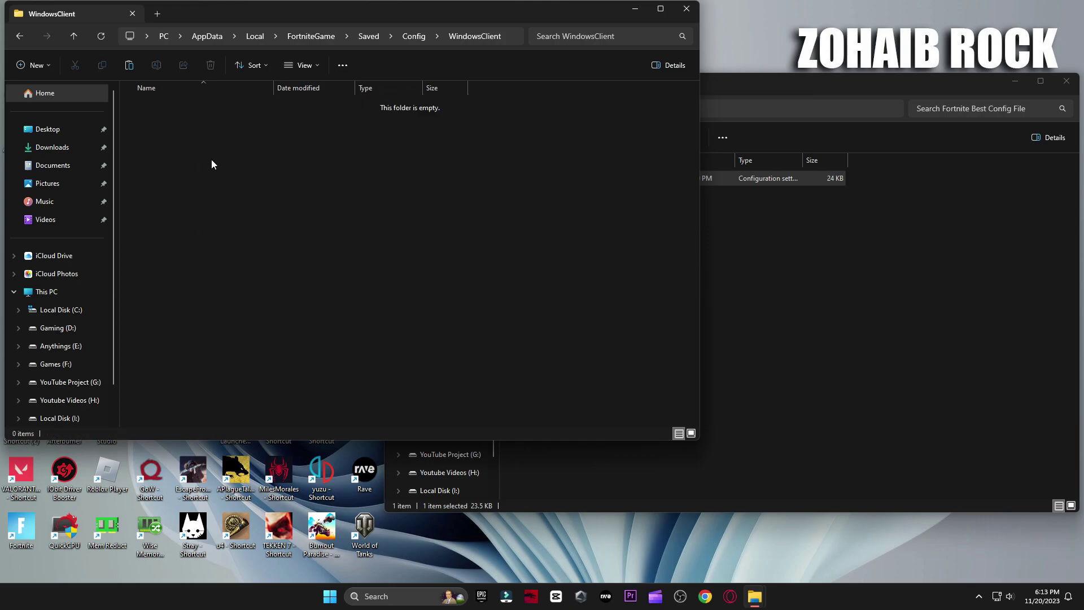
key("ctrl+v")
left_click(682, 12)
Step: View the recommended settings pictures in the Directx 11 Mode folder of Fortnite Best Mode Settings Pics
key("alt+Left")
left_click(605, 196)
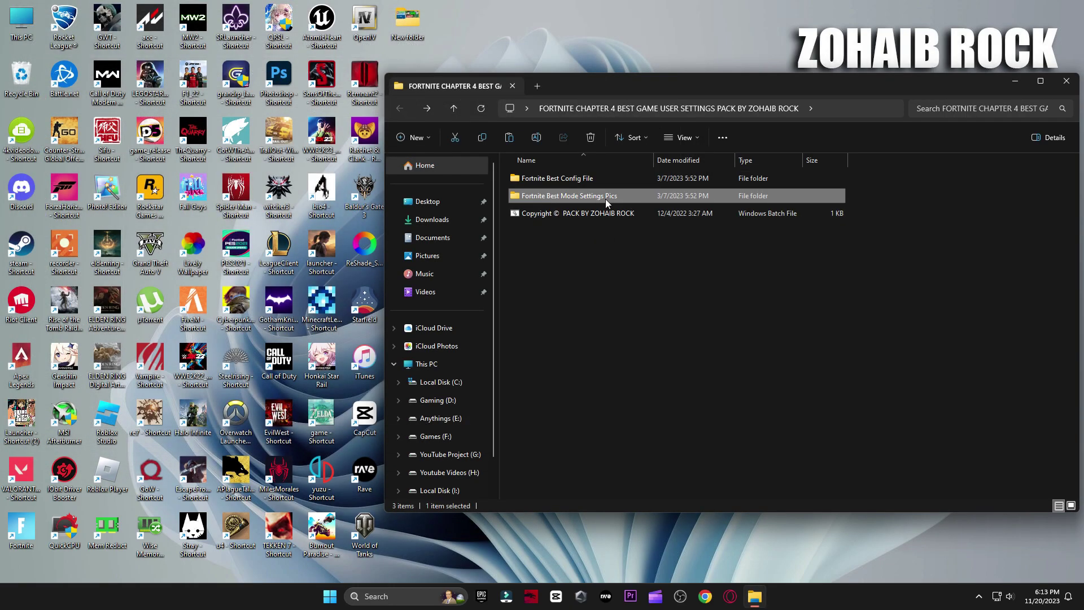
double_click(577, 194)
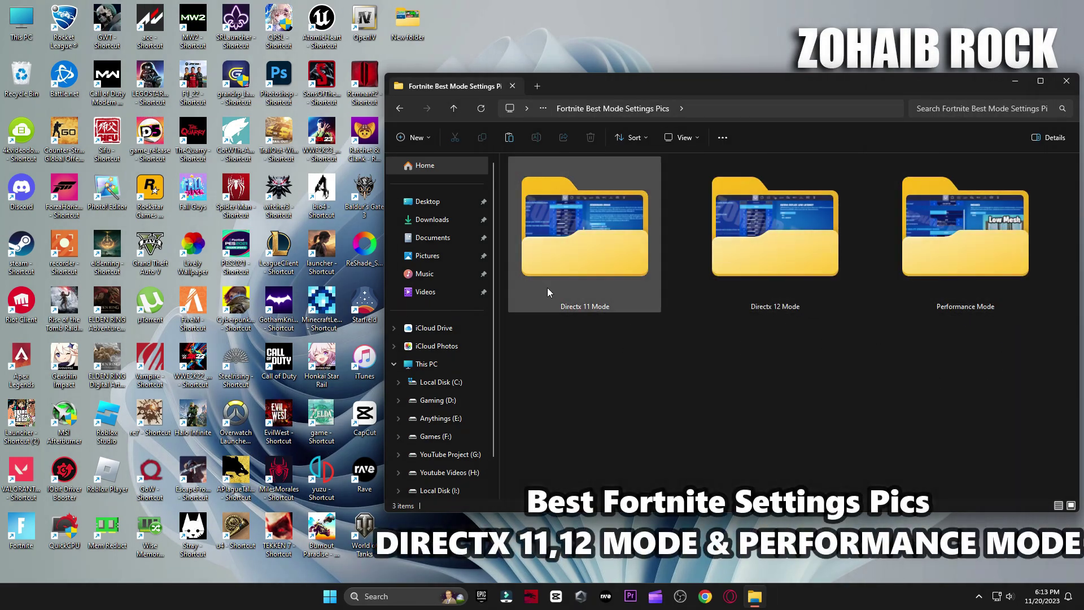
double_click(621, 253)
double_click(537, 198)
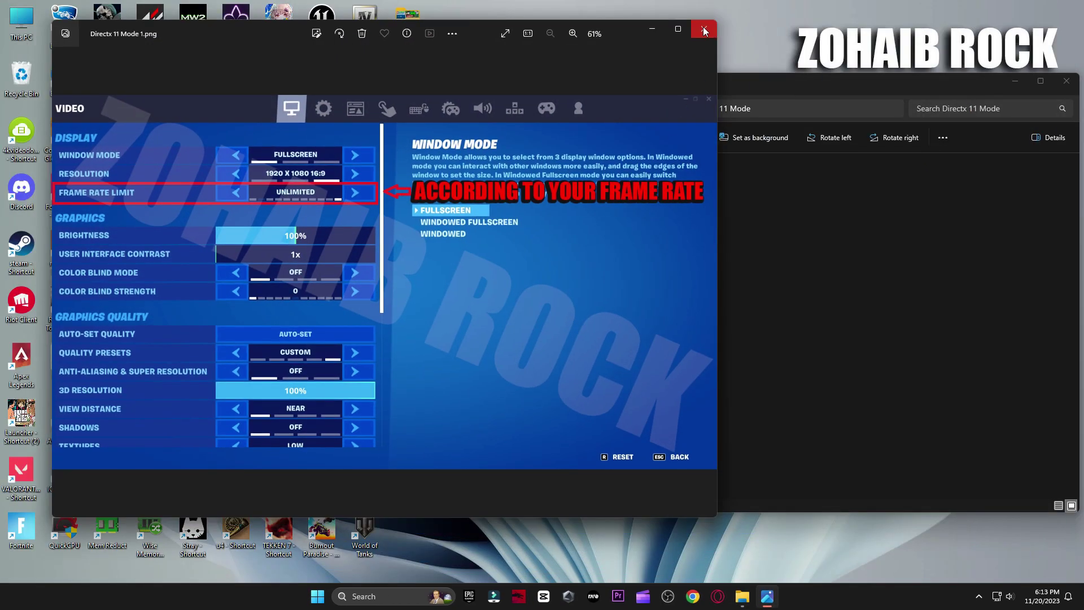
left_click(704, 31)
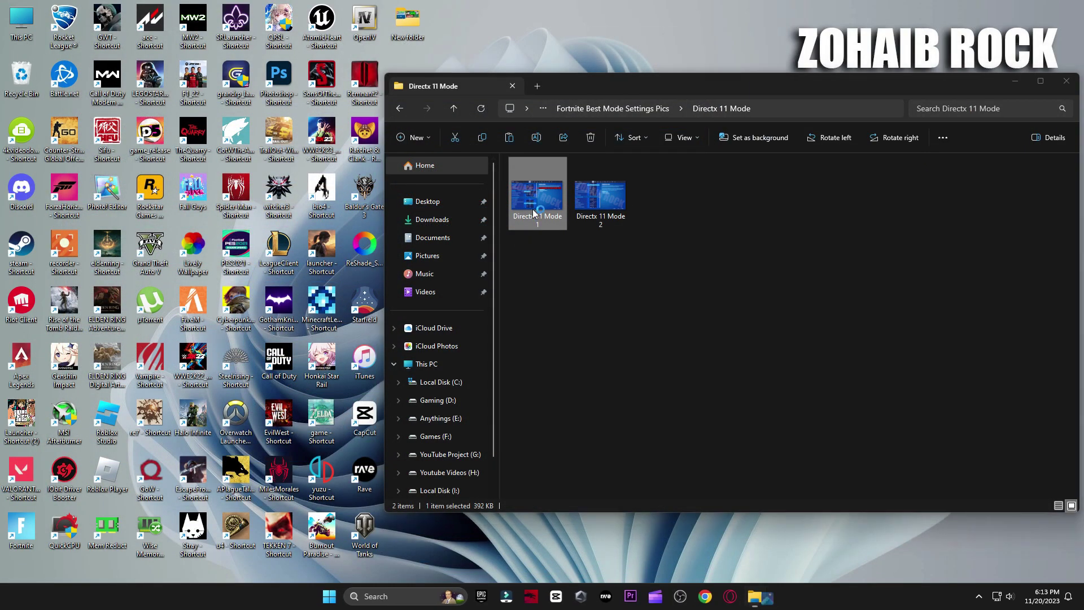
double_click(533, 198)
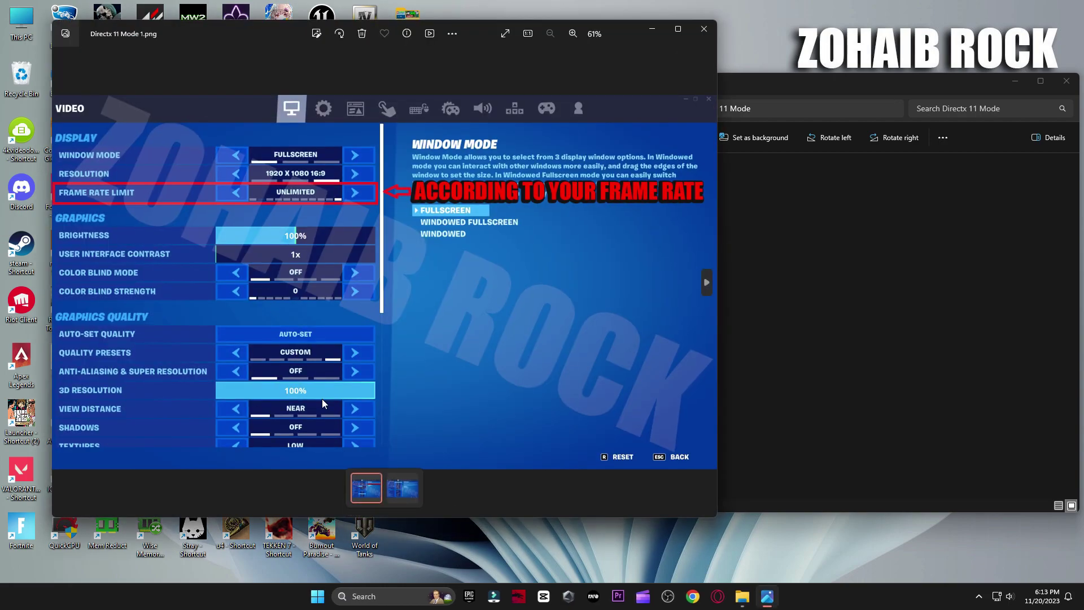
key("Right")
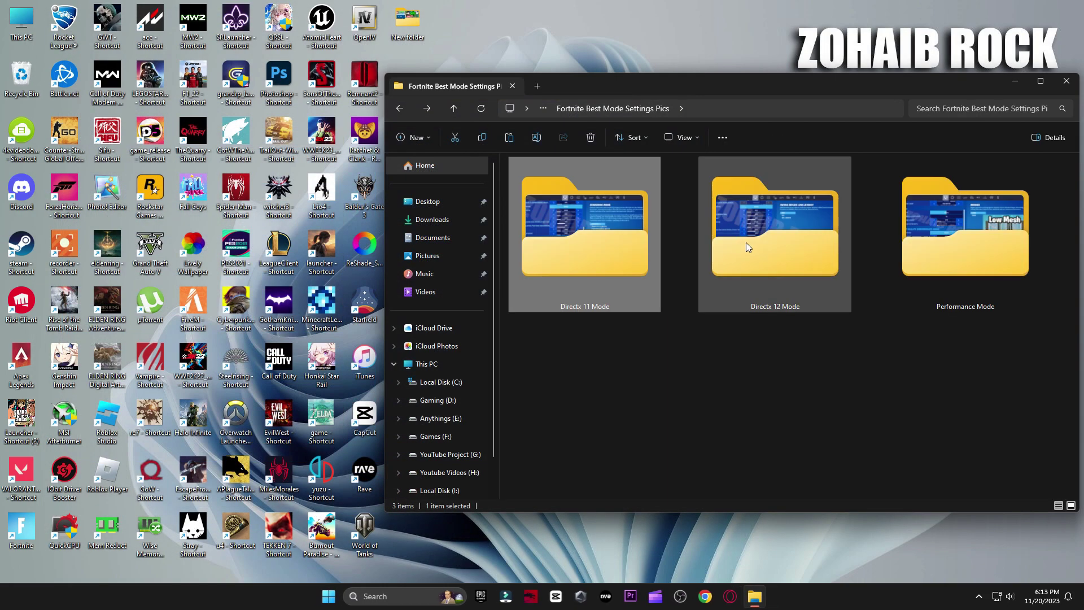
Step: View both settings pictures in the Directx 12 Mode folder, and close the image viewer
double_click(747, 243)
left_click(523, 207)
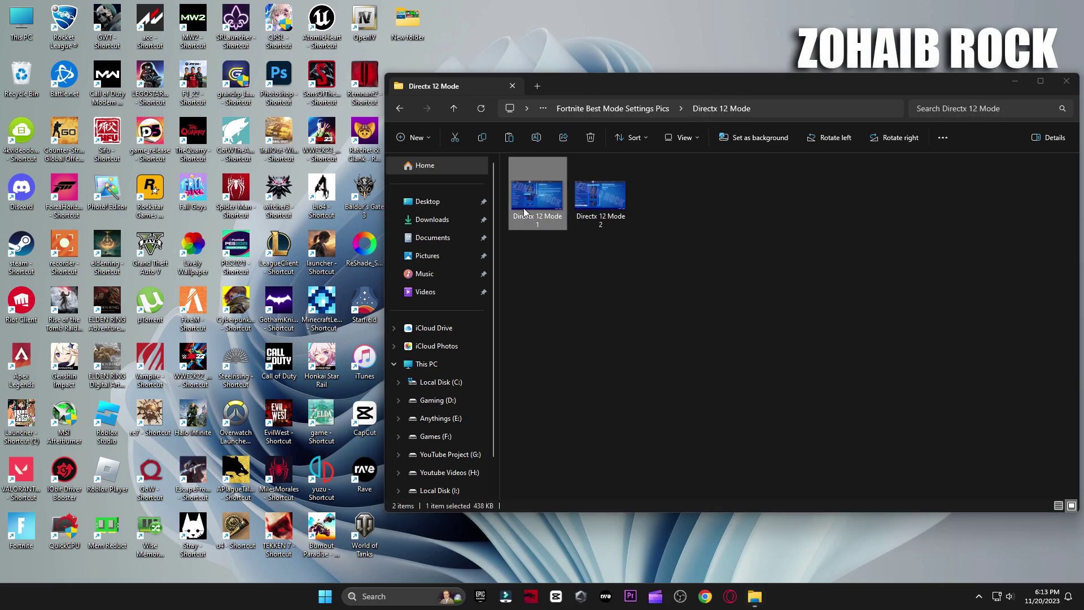
double_click(524, 209)
key("Right")
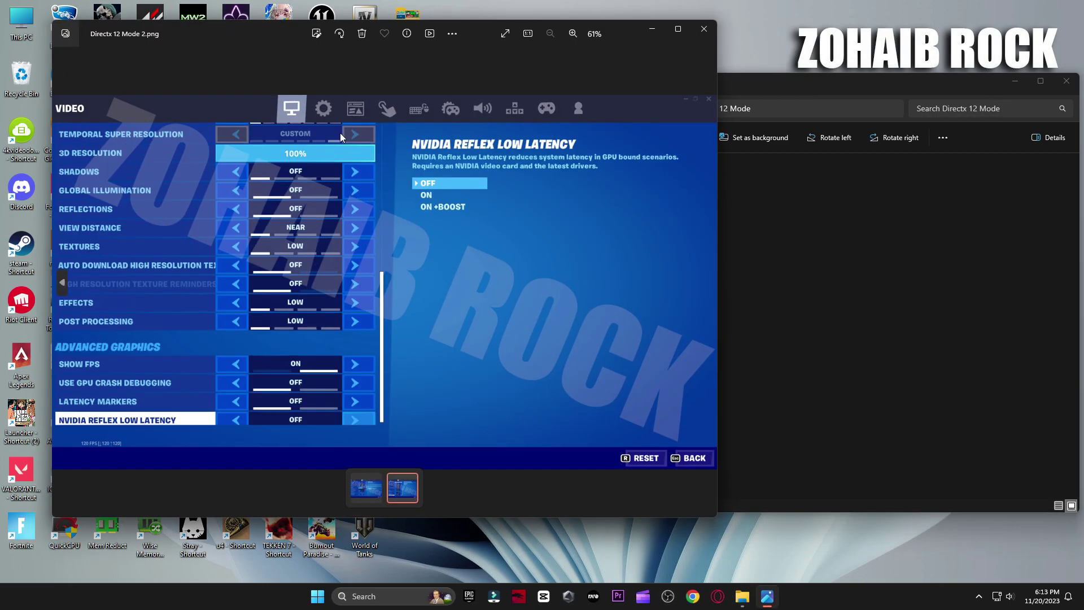
left_click(703, 29)
Step: View the three Performance Mode pictures, including High Meshes and Low Meshes, and close the image viewer and folder window
key("alt+Left")
double_click(934, 255)
left_click(545, 219)
double_click(545, 219)
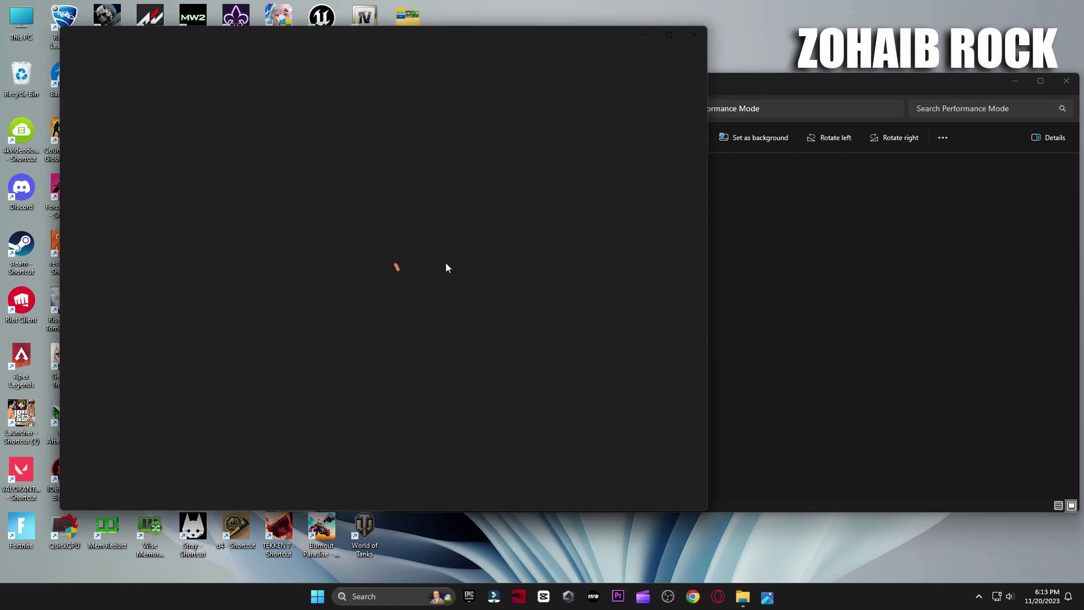
key("Right")
key("Right")
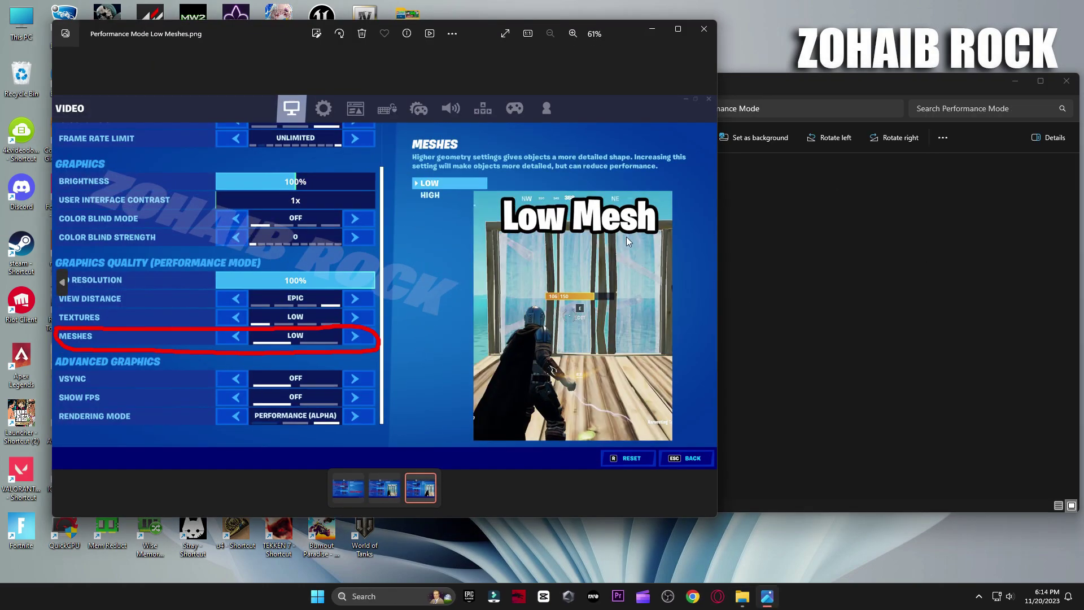
left_click(700, 34)
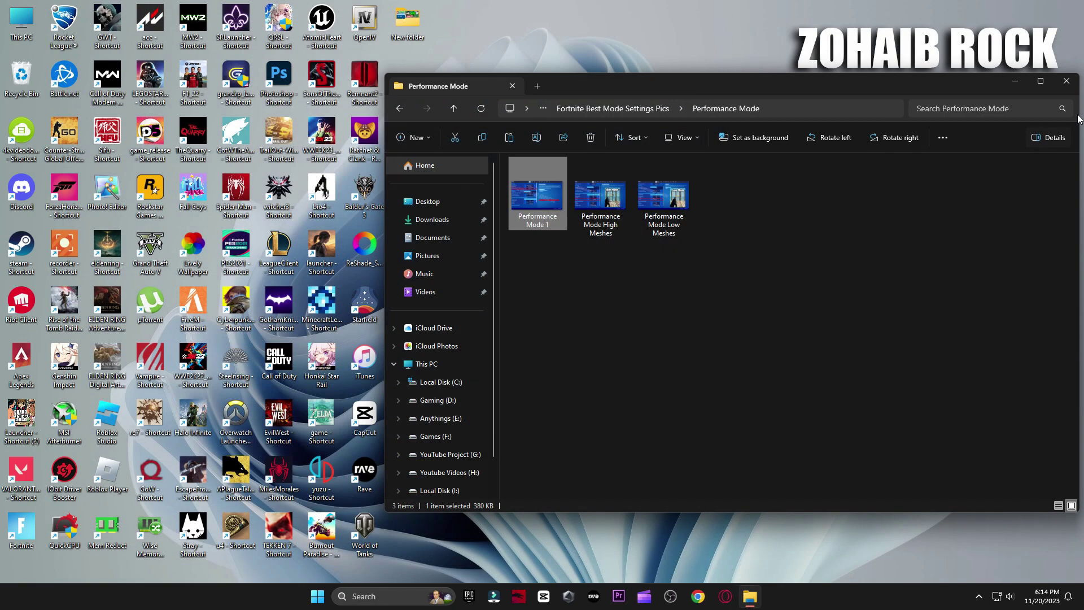
left_click(1065, 81)
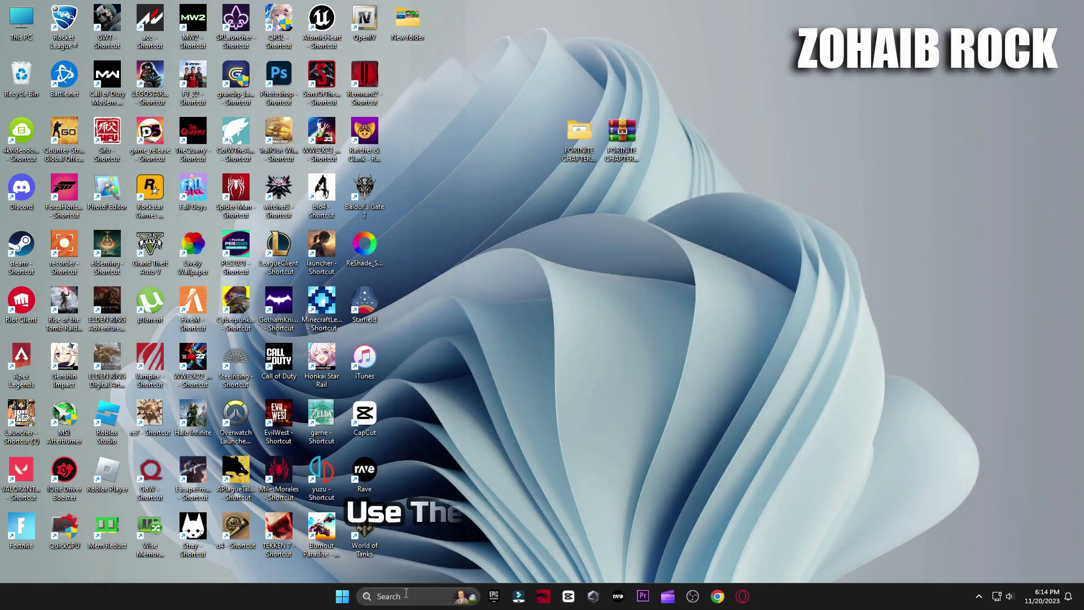
Step: Open the user's temporary files folder by running "%temp%" from the Run dialog
left_click(406, 593)
type("run")
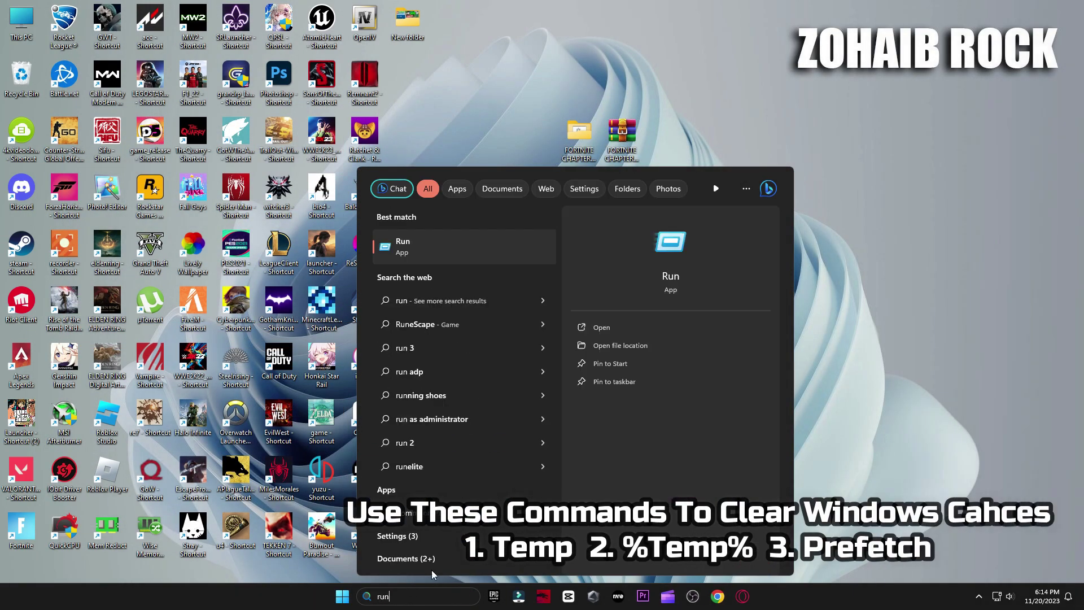
key("Return")
left_click_drag(139, 469, 625, 187)
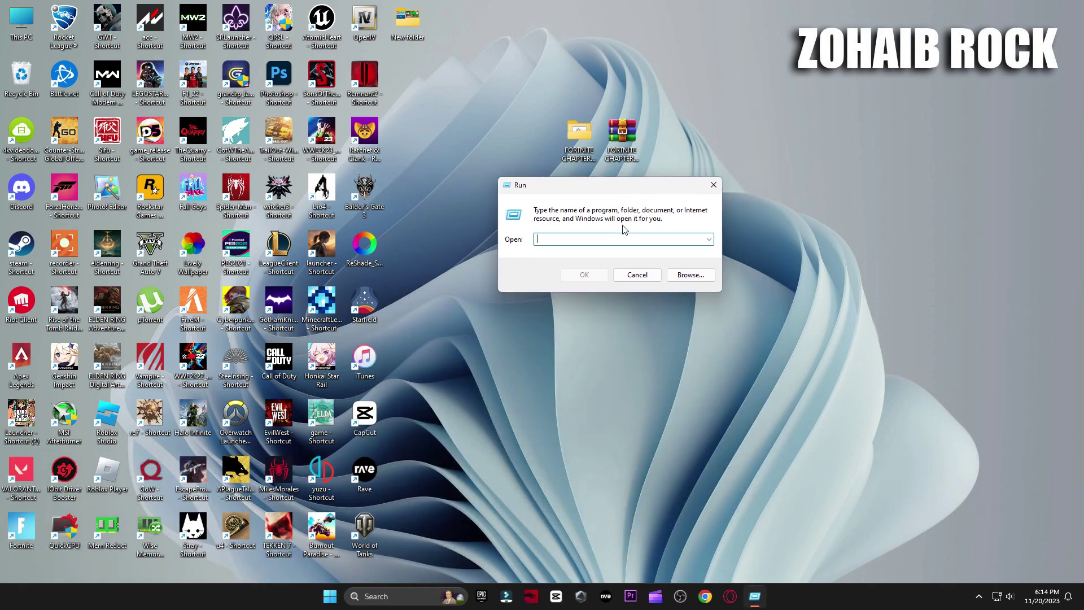
type("%temp%")
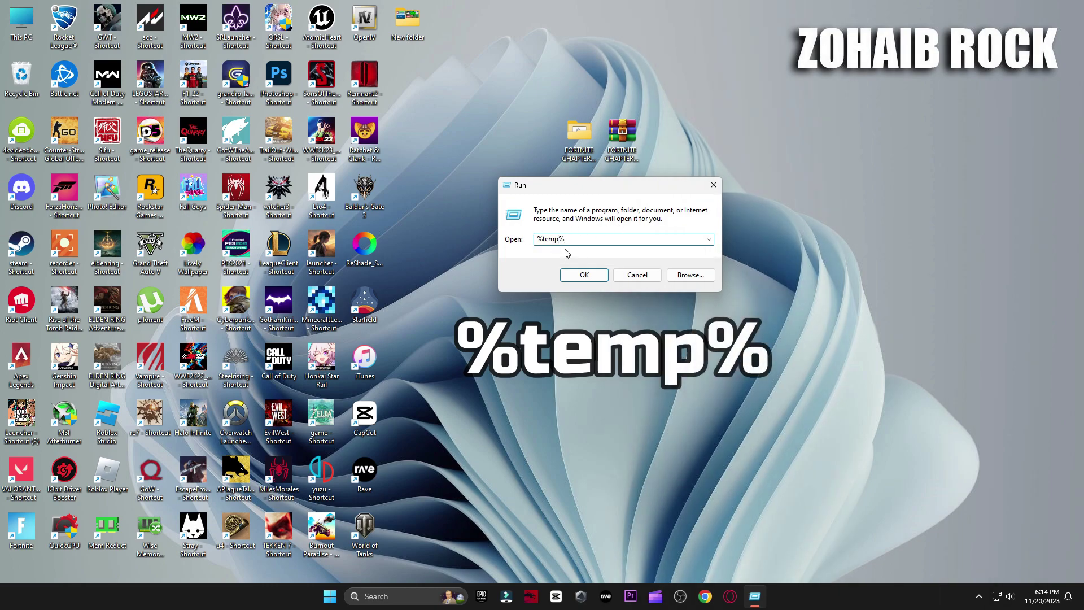
left_click(583, 275)
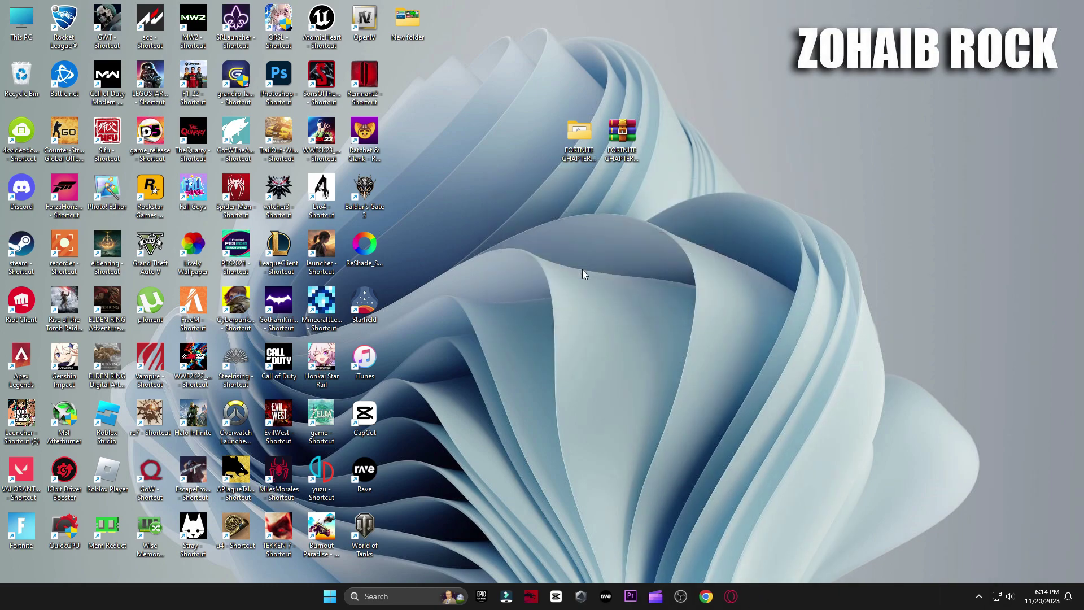
Step: Delete everything in the Temp folder and close its window
key("ctrl+a")
key("Delete")
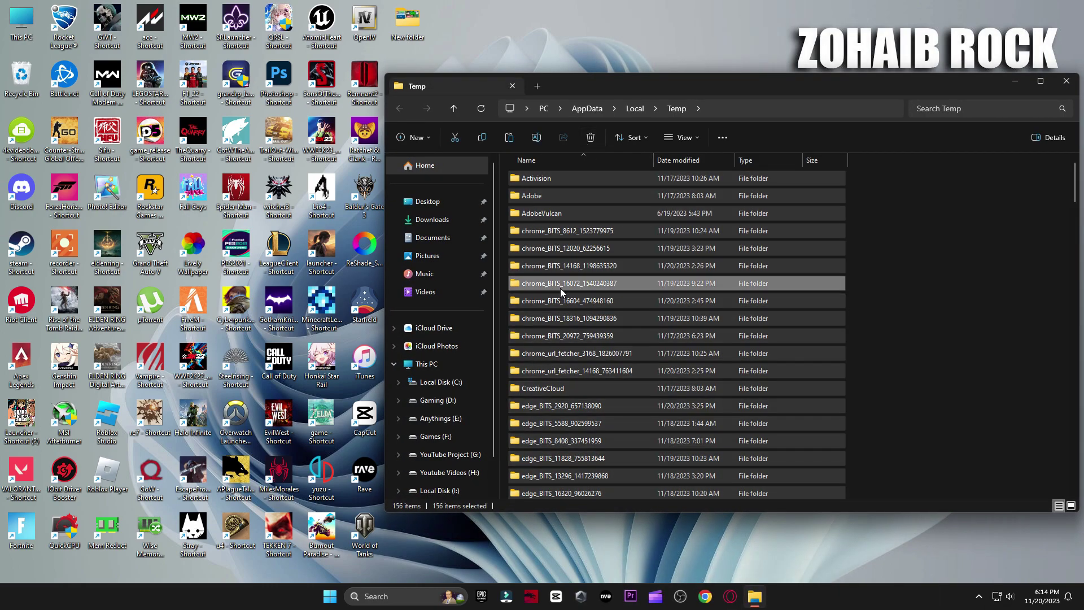
left_click(569, 269)
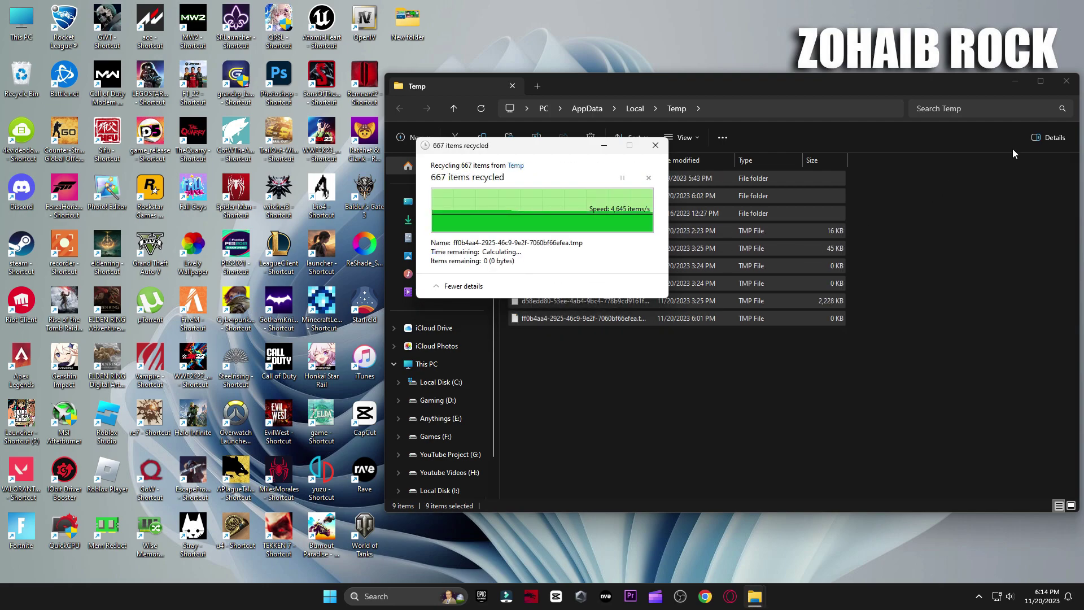
left_click(1066, 81)
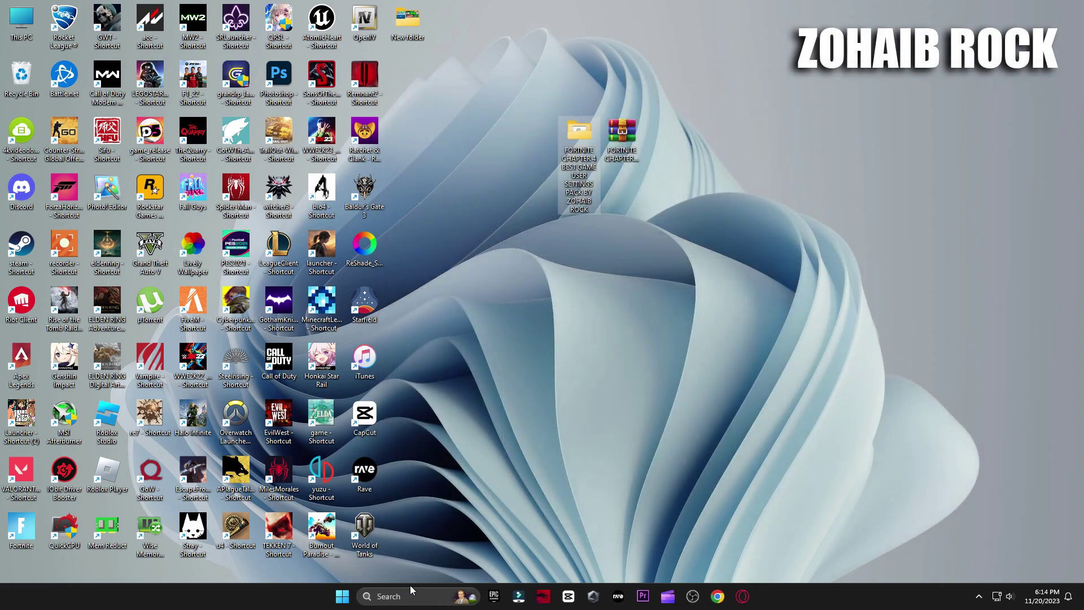
Step: Open the Windows Prefetch folder by running "prefetch" from the Run dialog
left_click(412, 596)
type("run")
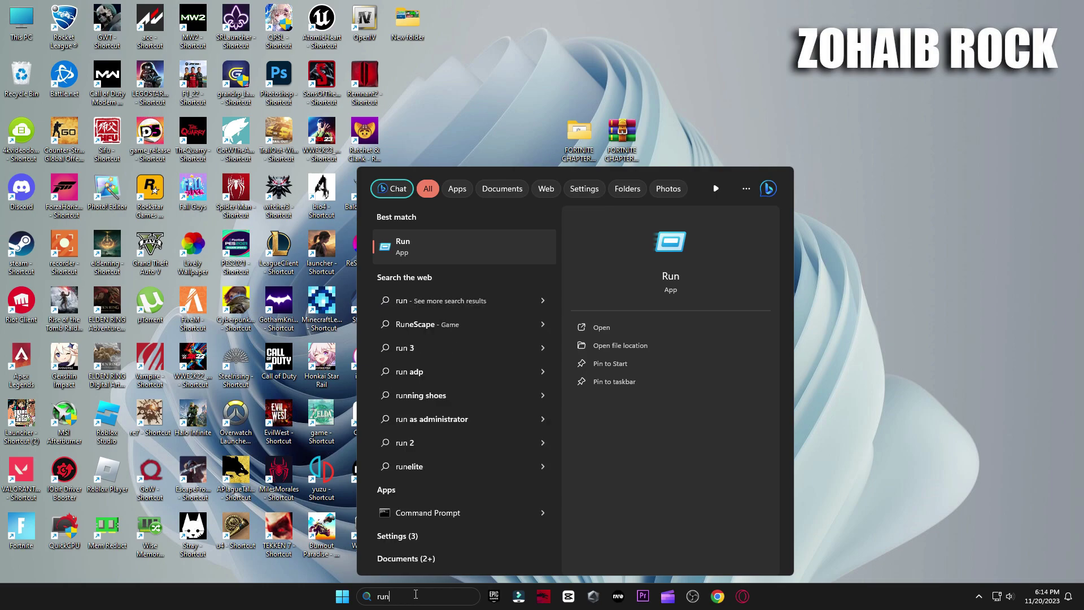
left_click(472, 260)
left_click_drag(164, 464, 664, 195)
type("prefetch")
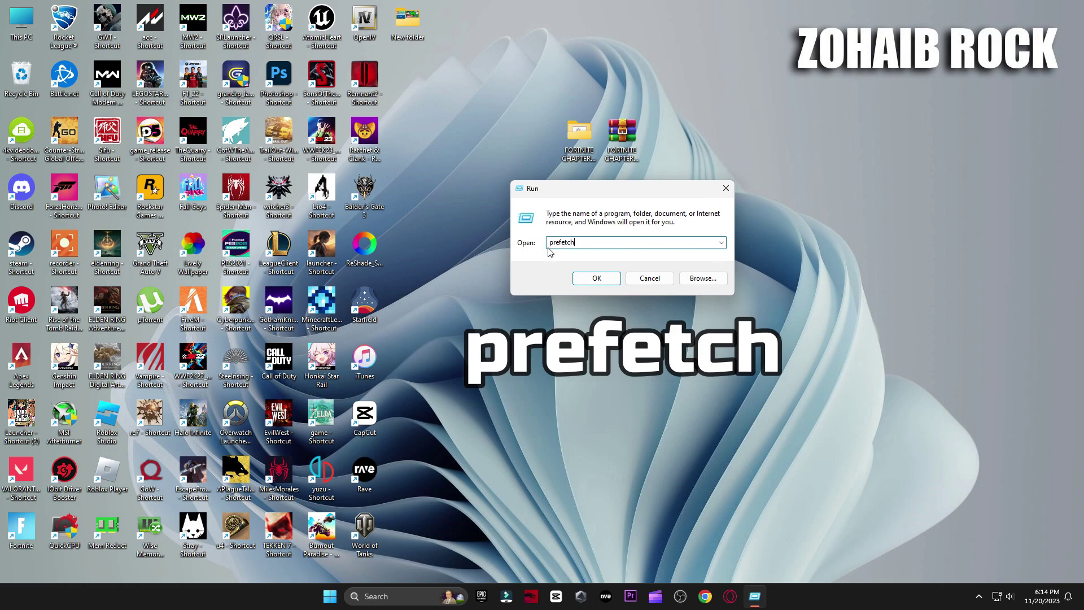
left_click(596, 278)
left_click(551, 307)
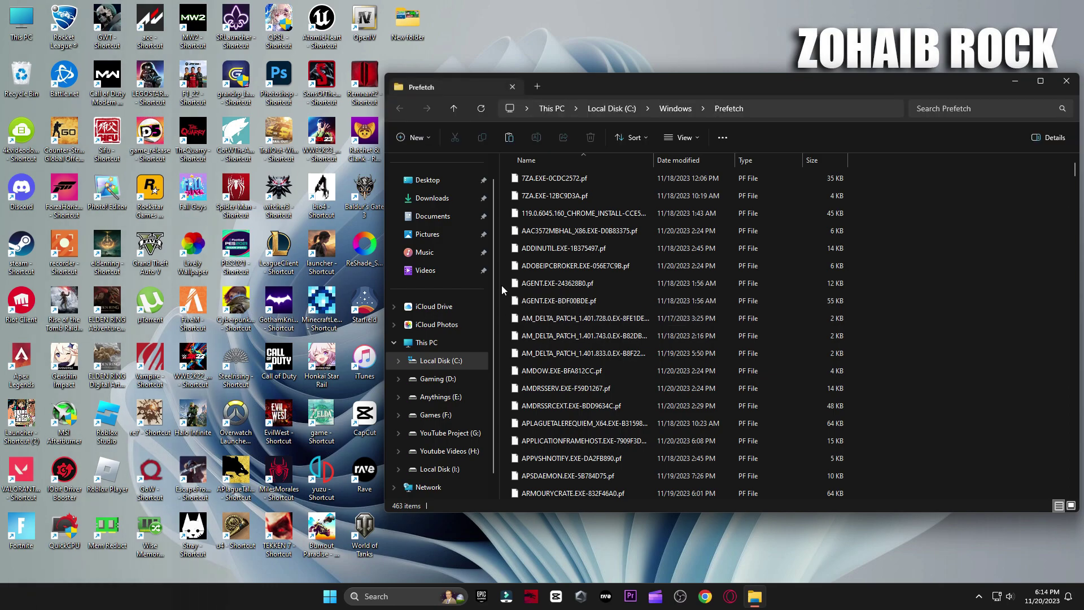
Step: Delete all files in the Prefetch folder and close its window
key("ctrl+a")
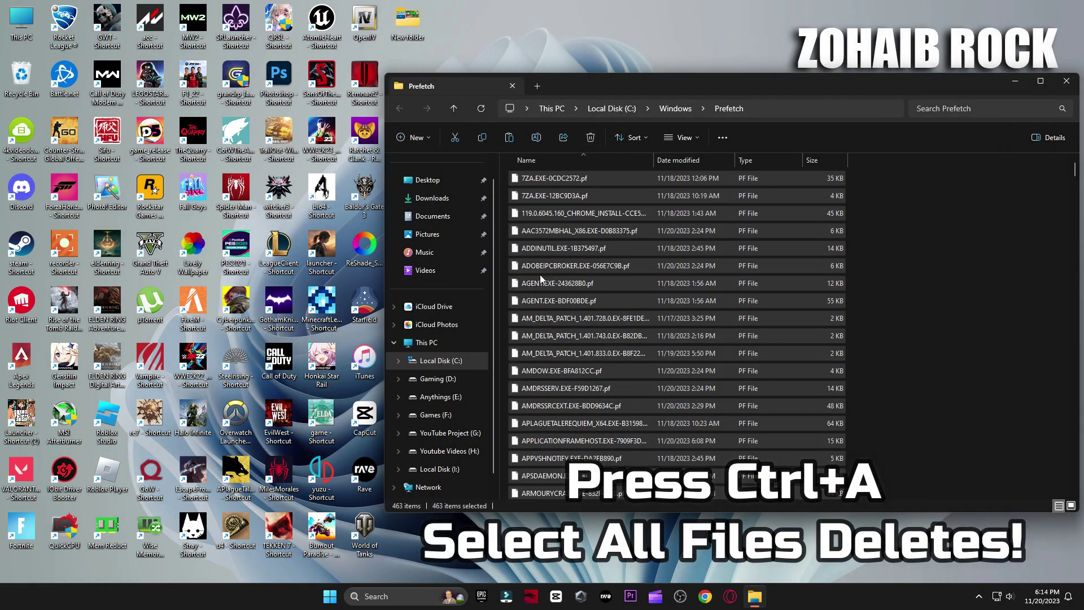
key("Delete")
left_click(434, 242)
left_click(569, 260)
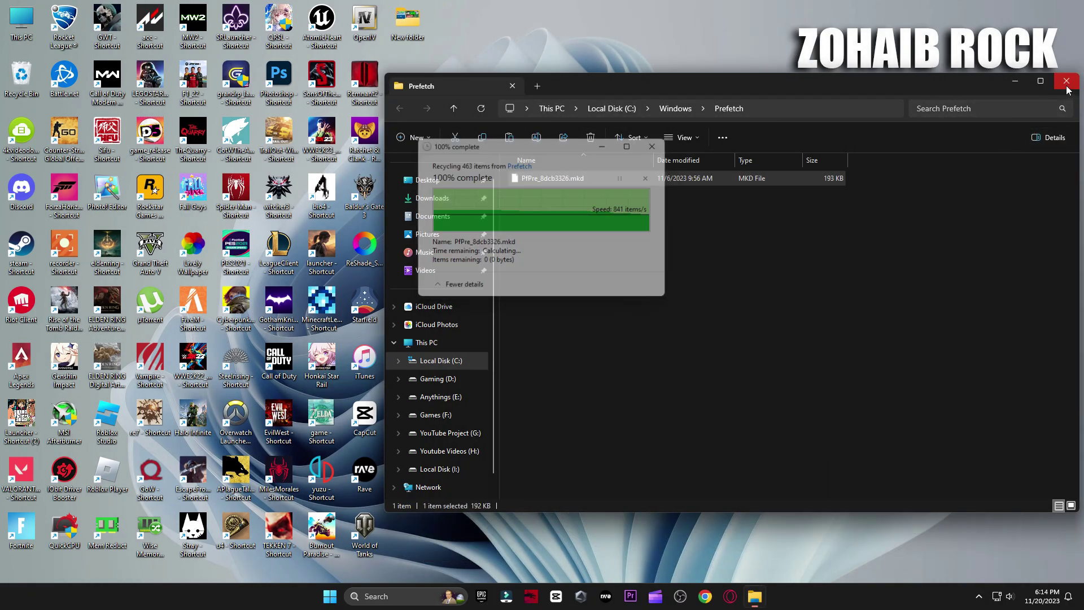
left_click(1067, 86)
Step: Empty the Recycle Bin, confirming the permanent deletion
right_click(21, 78)
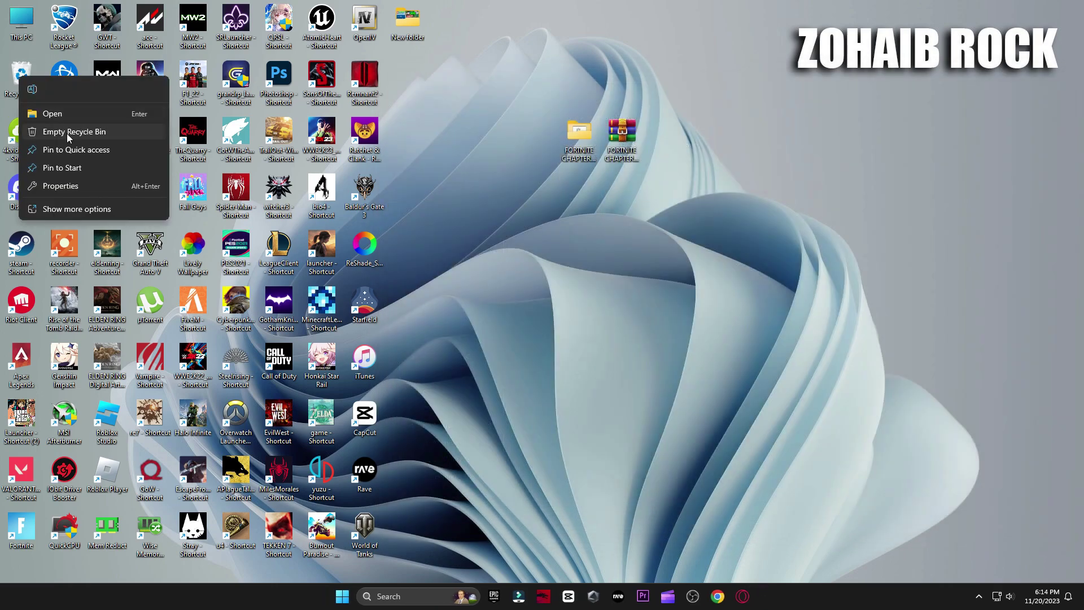
left_click(67, 133)
left_click(587, 307)
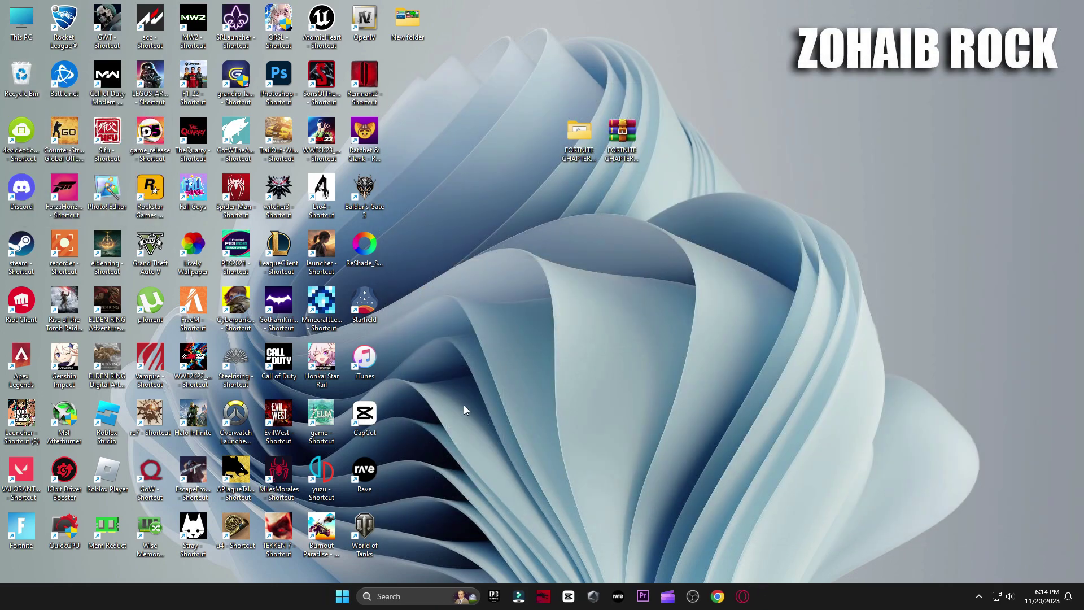
Step: Bring up the computer's power options
key("super")
left_click(680, 559)
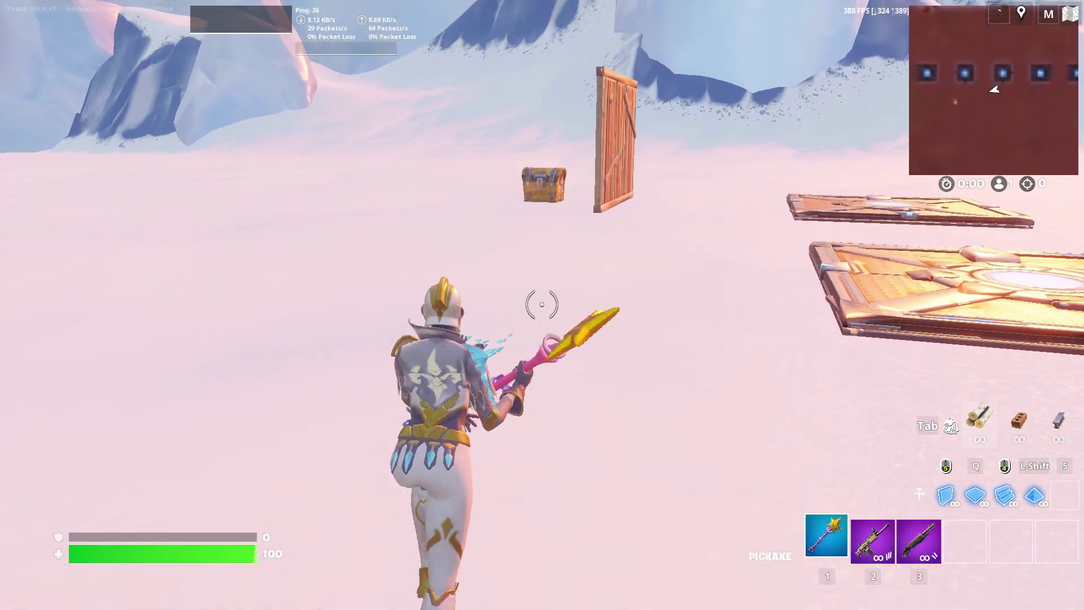
key("2")
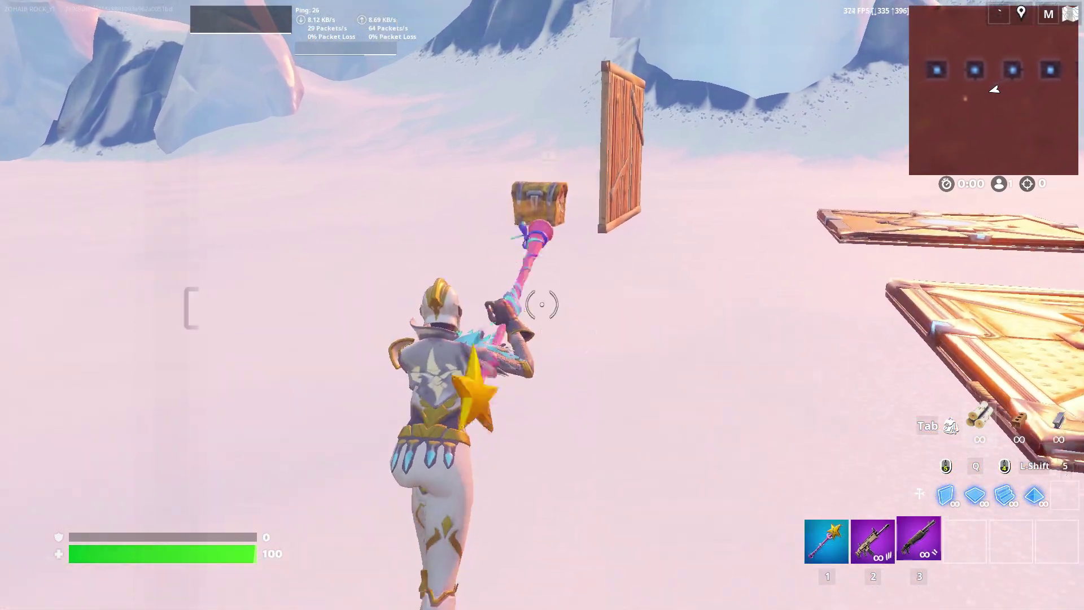
key("w")
key("3")
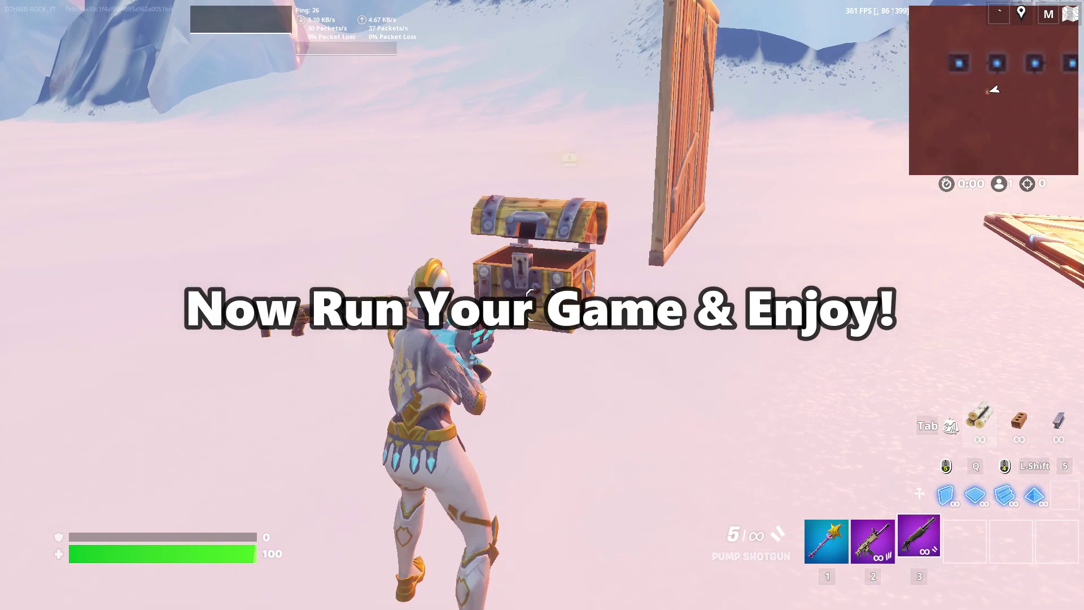
key("Tab")
key("x")
key("Tab")
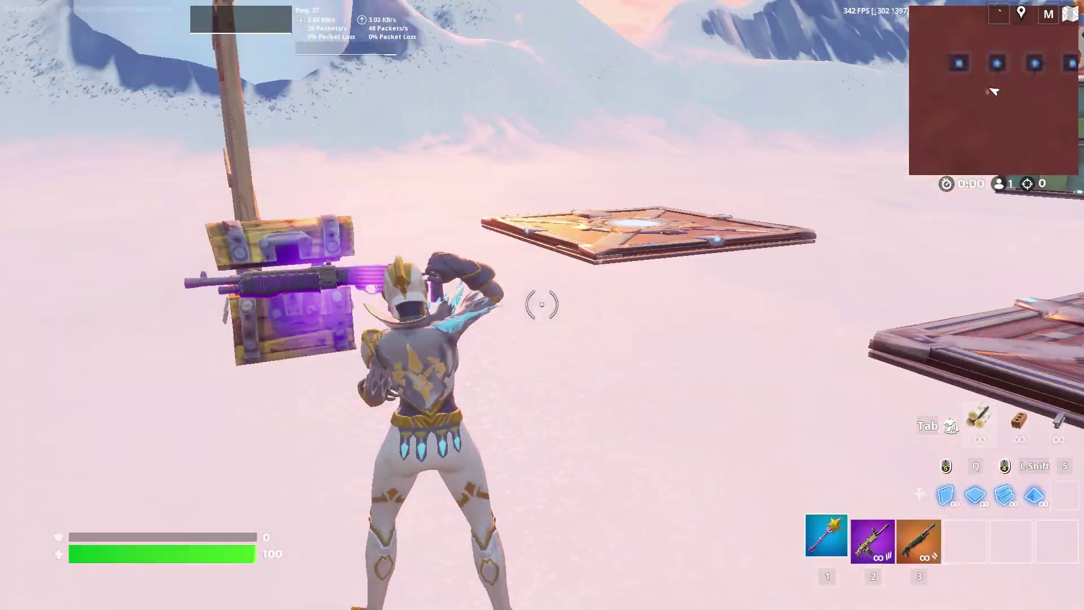
key("w")
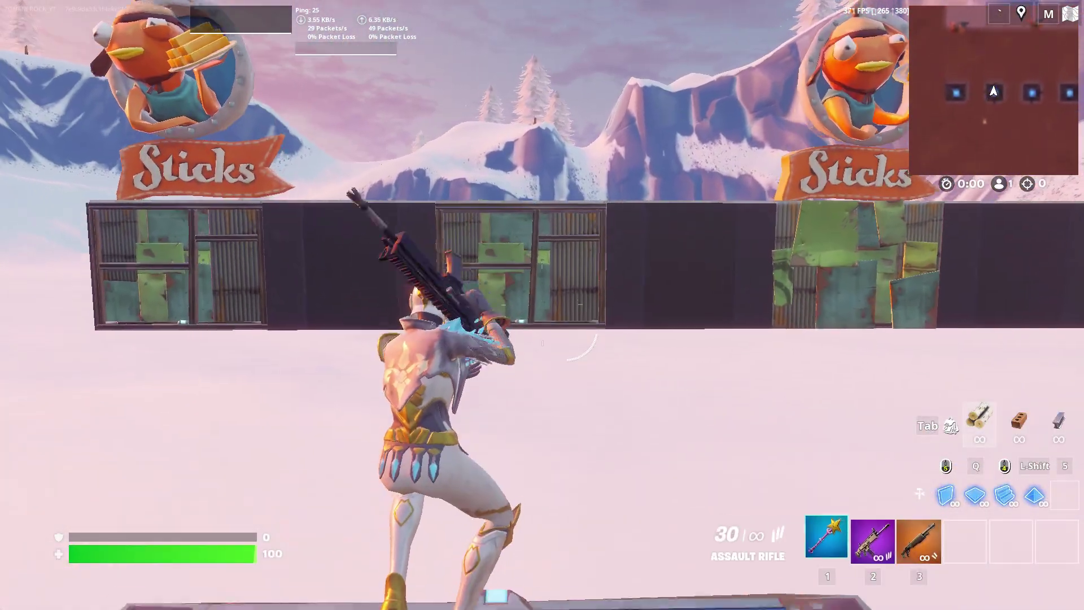
key("3")
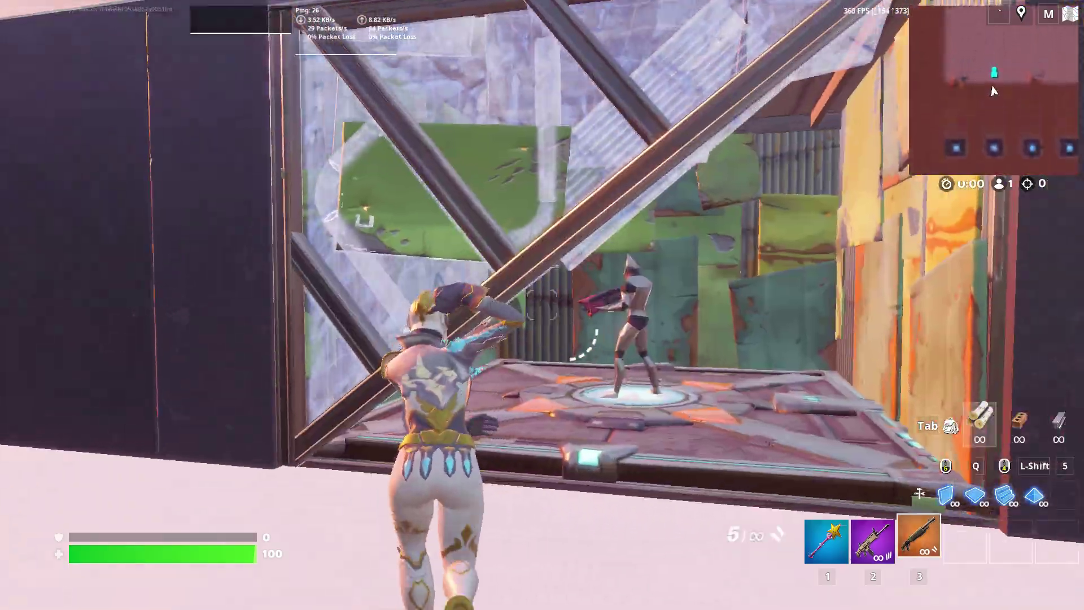
left_click(542, 304)
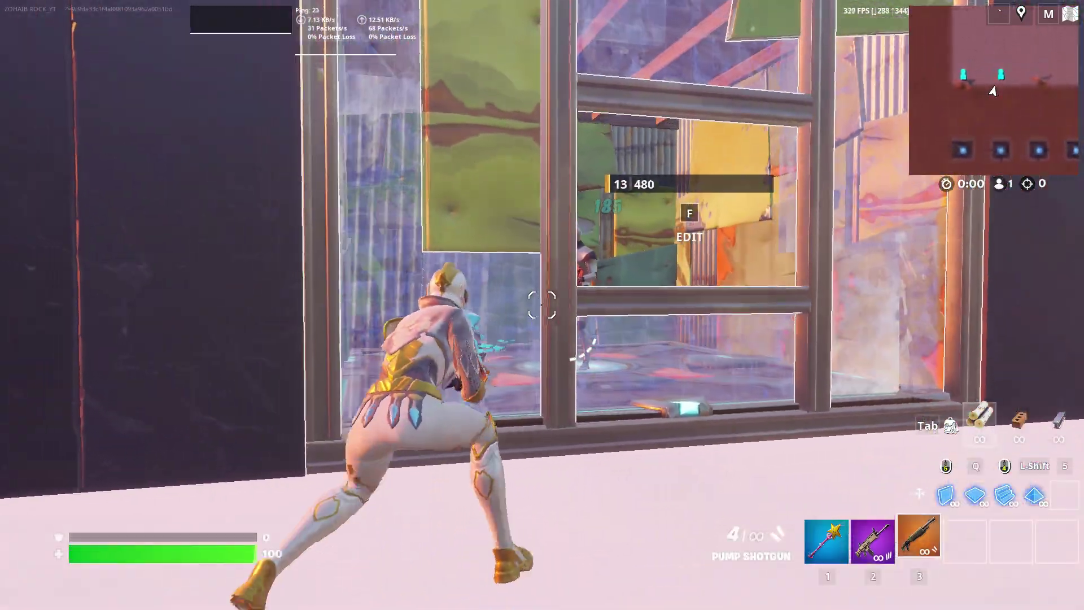
left_click(542, 304)
key("f")
key("f")
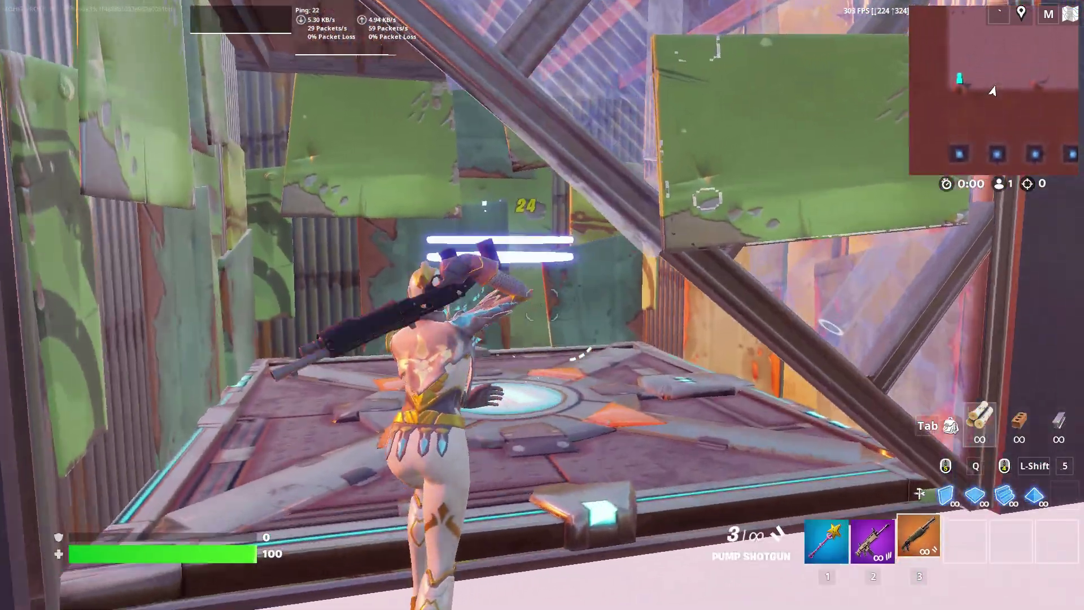
key("f")
key("f")
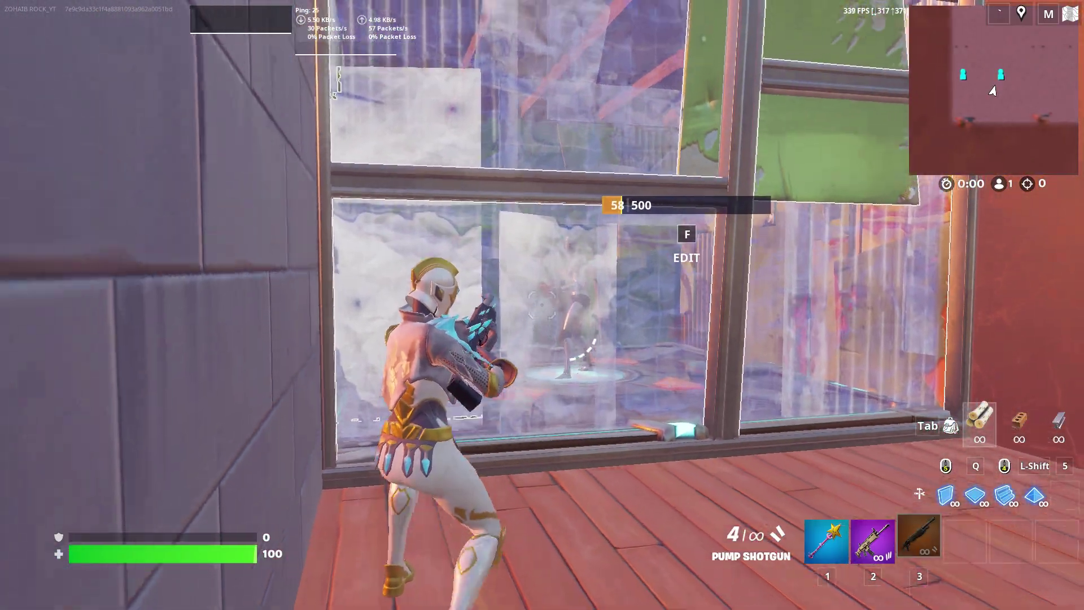
key("f")
key("f")
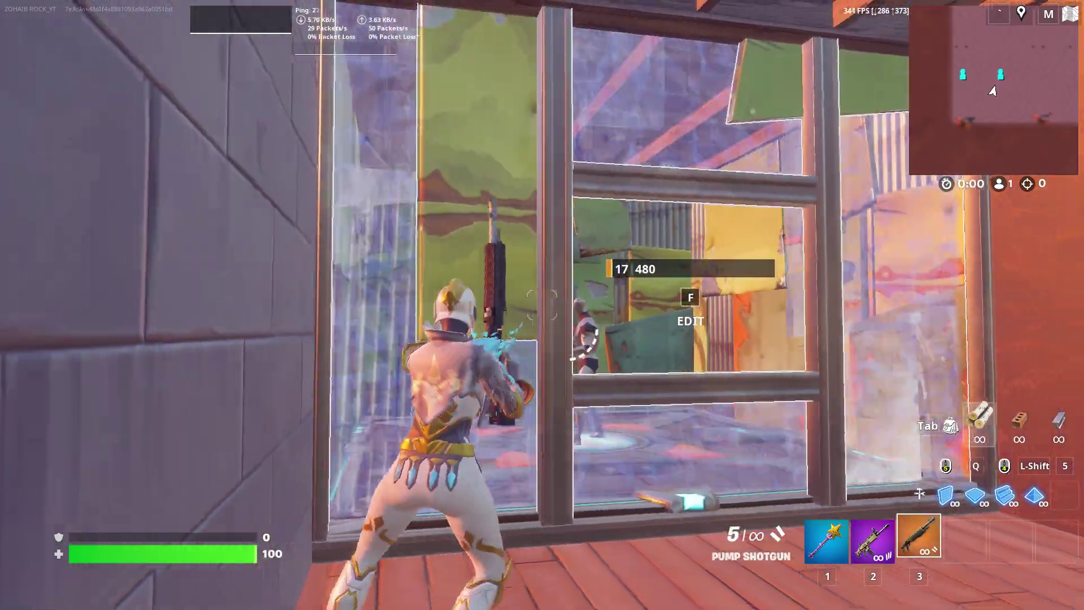
left_click(542, 305)
key("f")
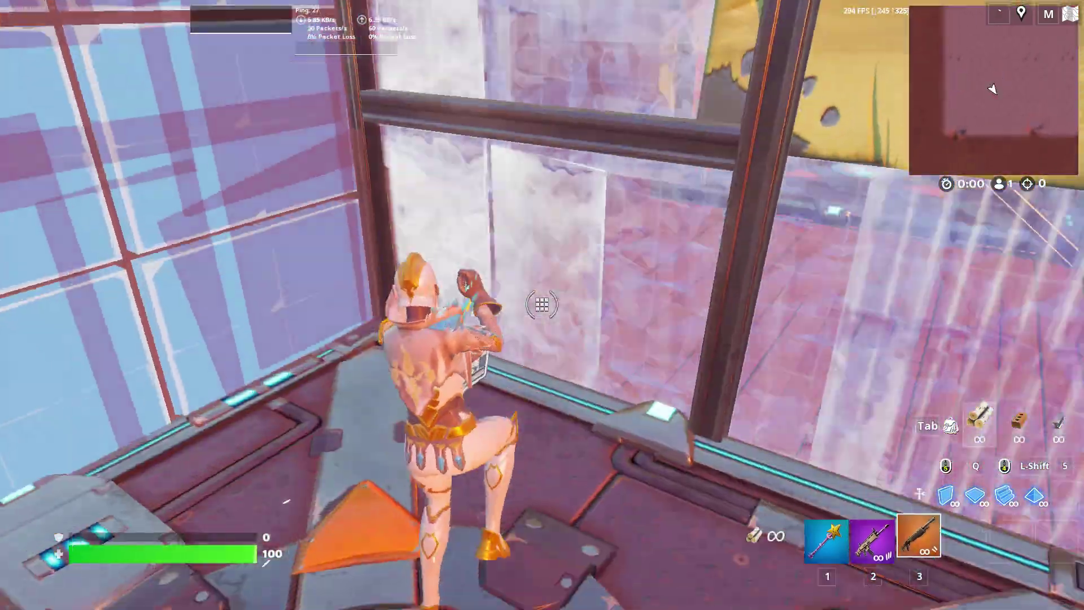